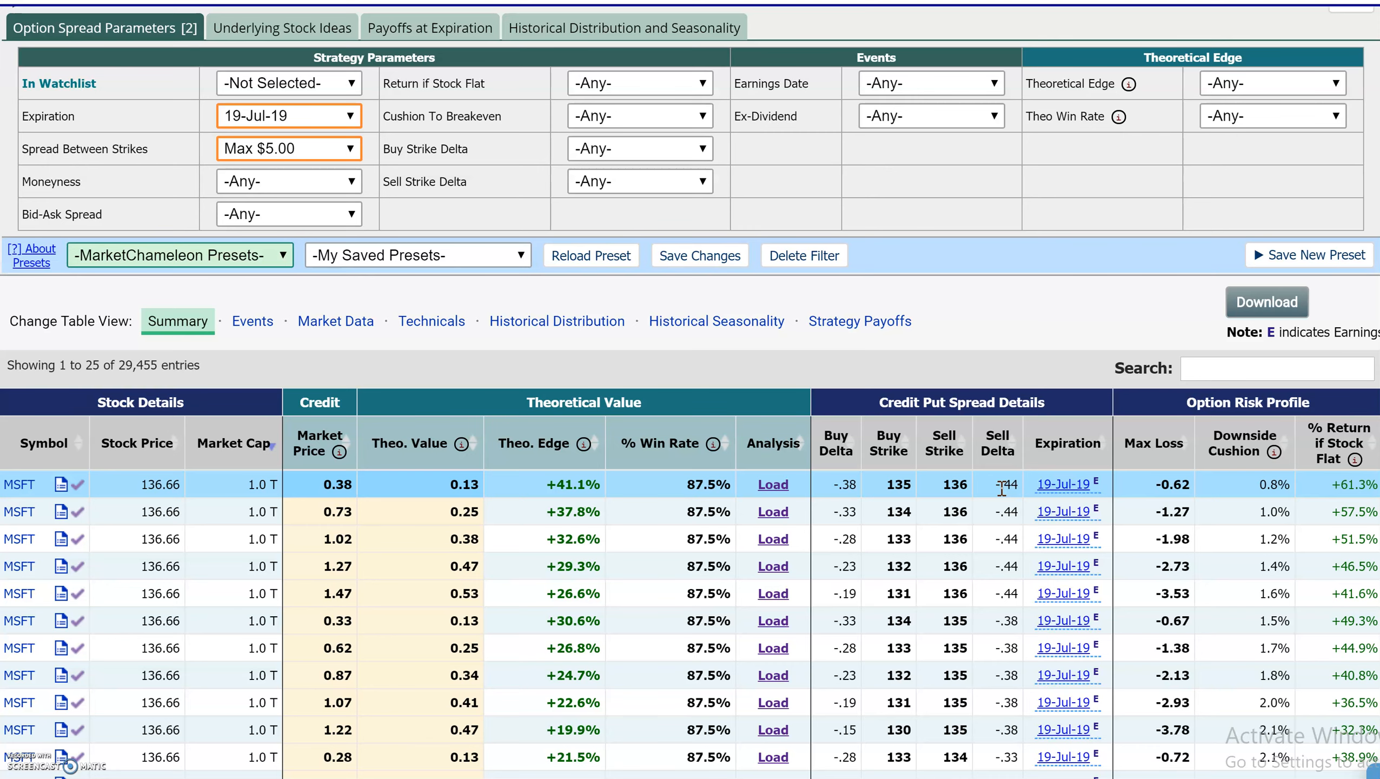
Compare the market price, theoretical value and theoretical edge of the first MSFT spread in the results table.
scroll(1001, 488, up, 2)
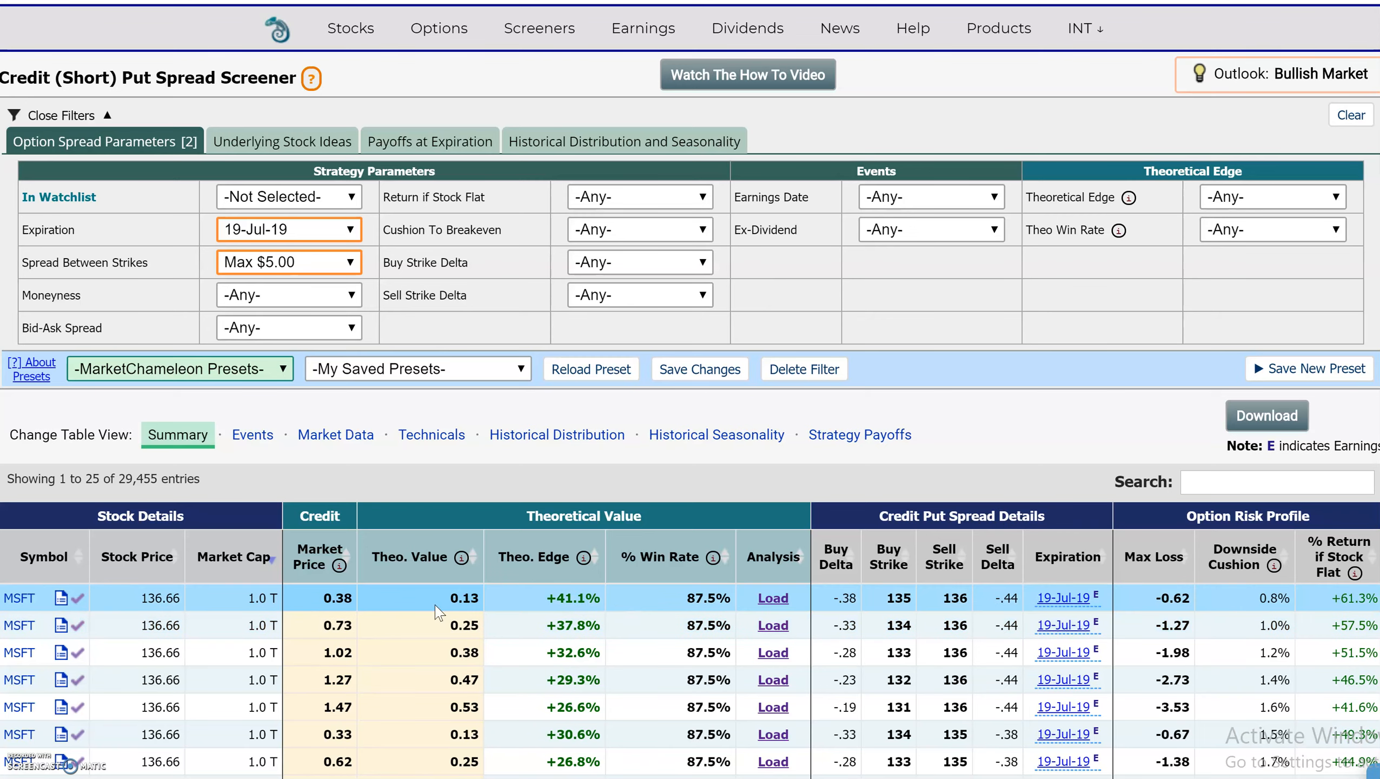
drag(357, 597, 322, 596)
drag(481, 596, 450, 598)
drag(602, 598, 545, 597)
drag(360, 602, 322, 597)
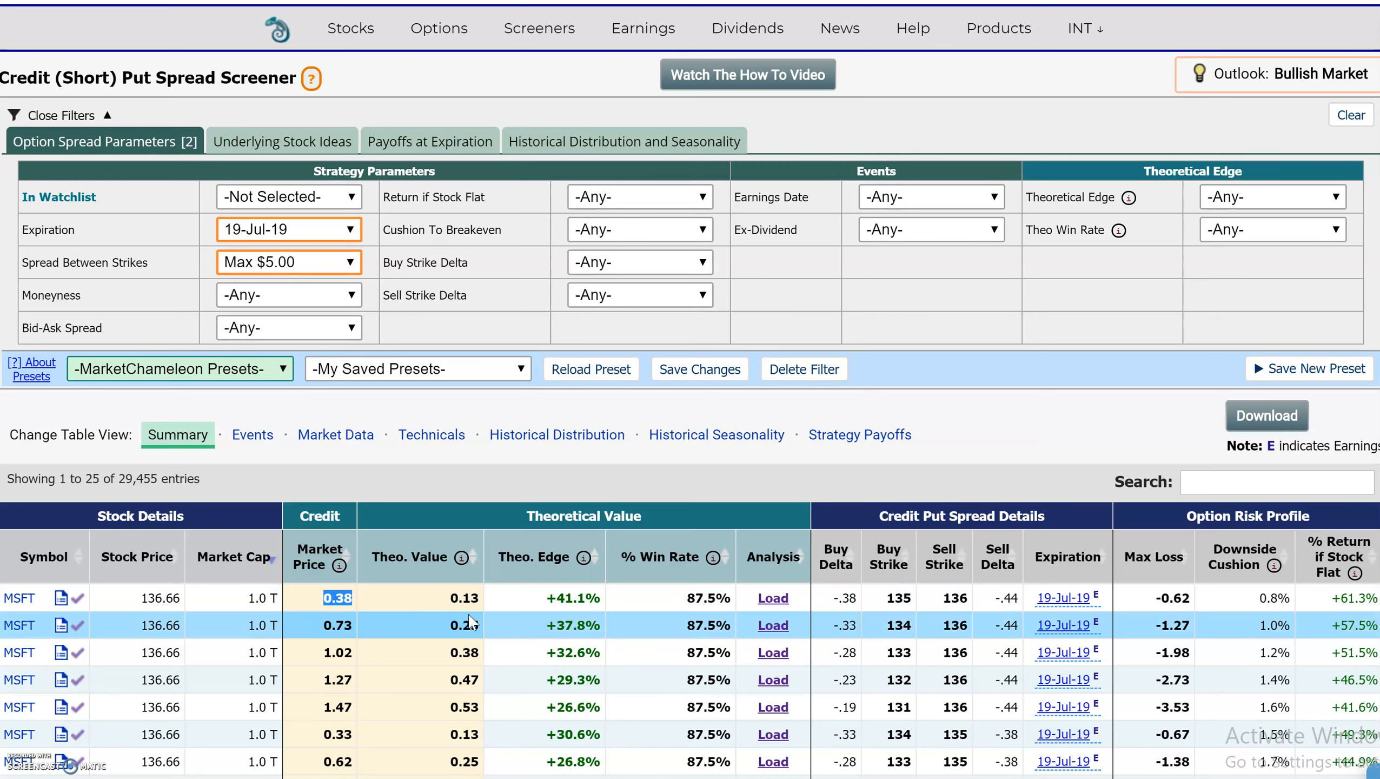
drag(483, 597, 445, 602)
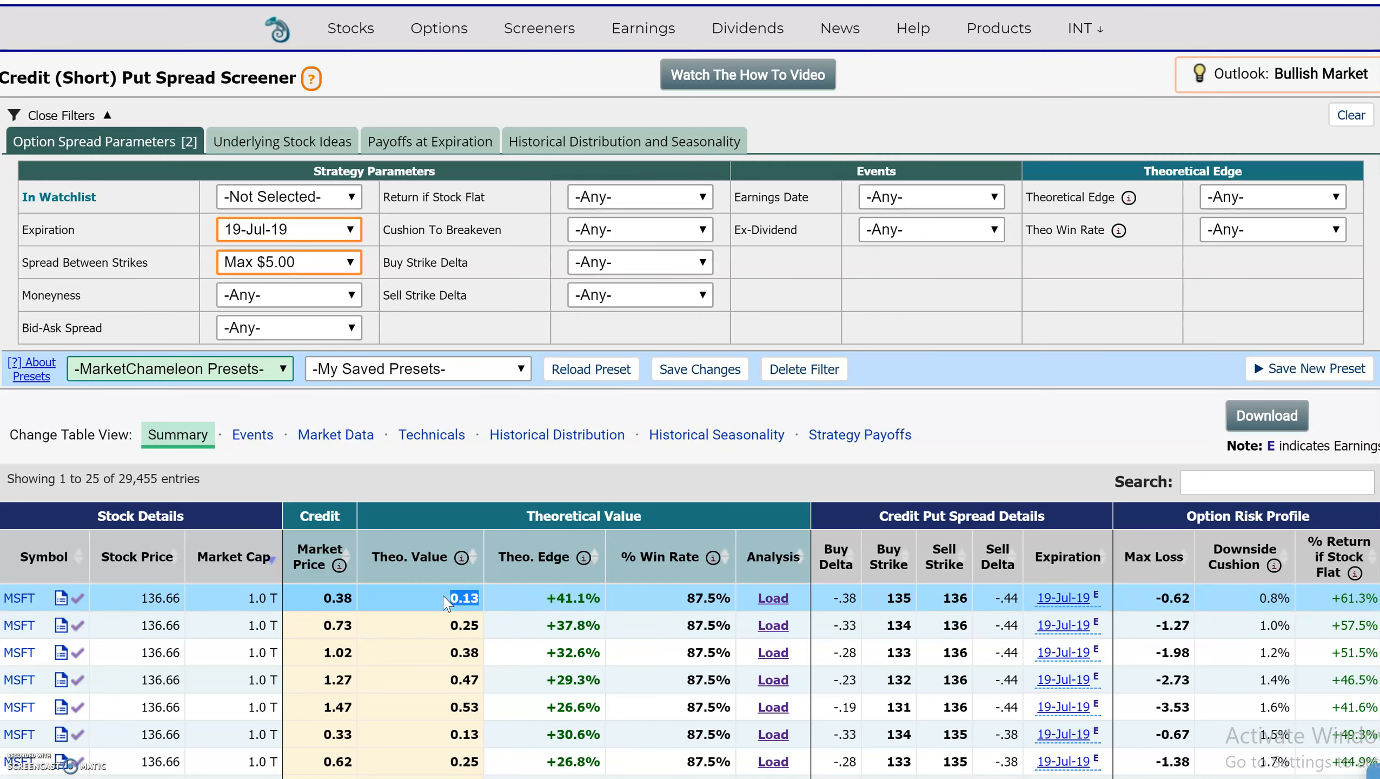
drag(602, 598, 545, 598)
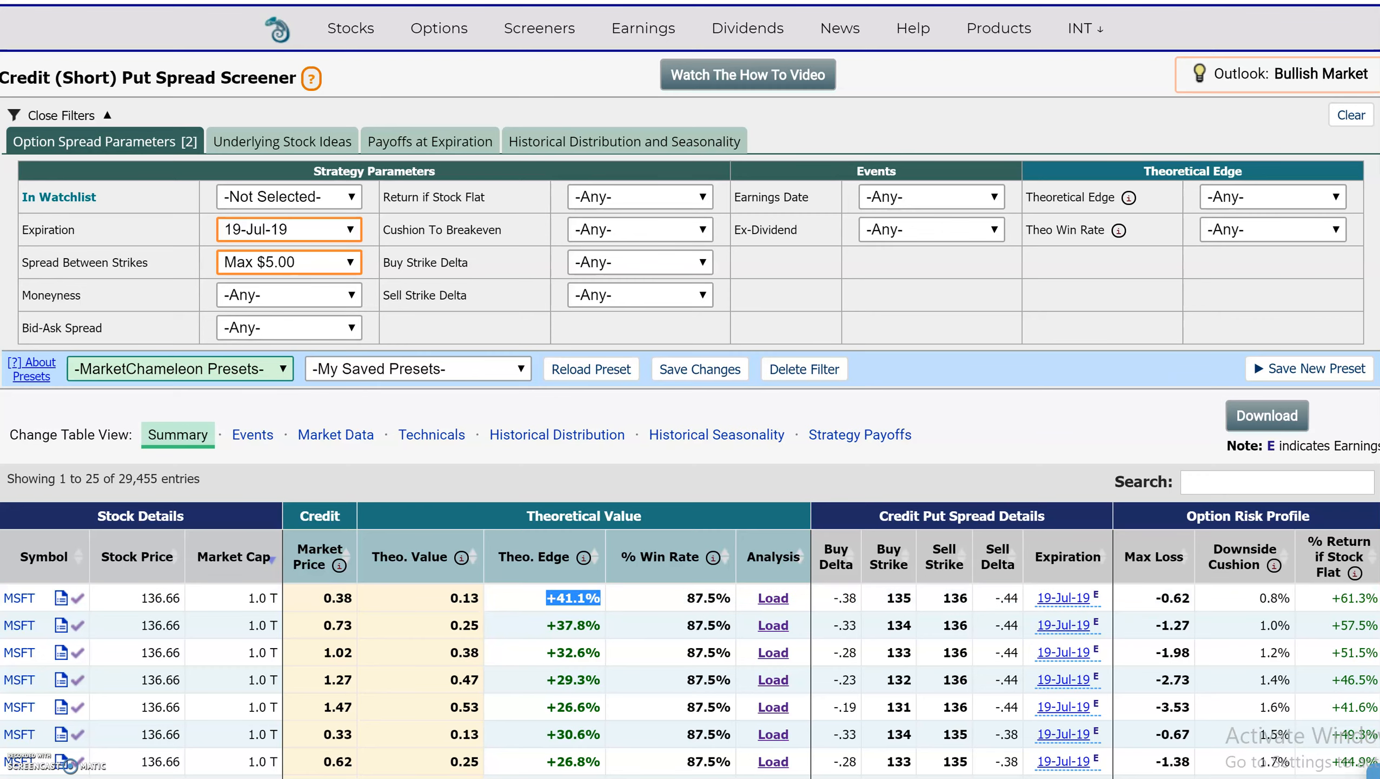
Filter the spreads to a Theoretical Edge of Above +10% and review the first result's pricing and the entry count.
click(1342, 203)
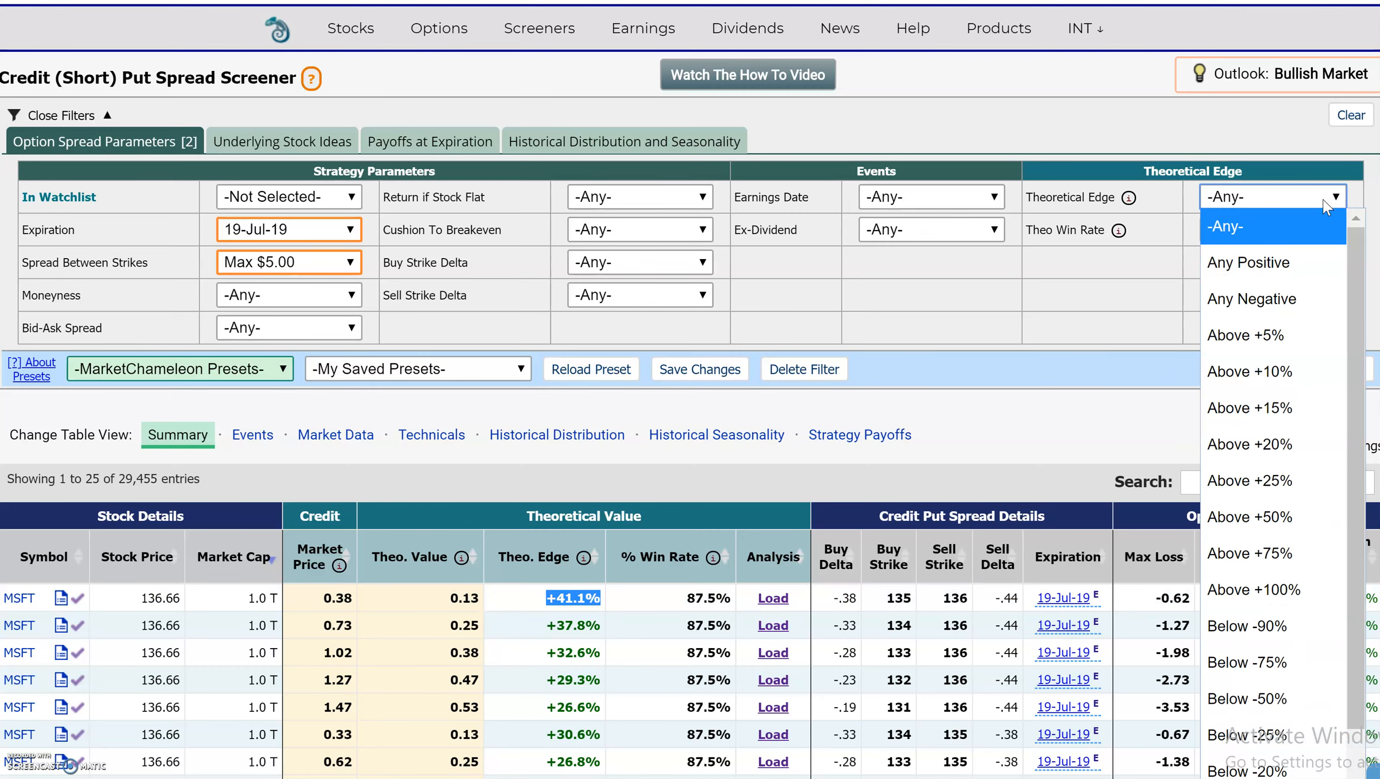
click(1314, 376)
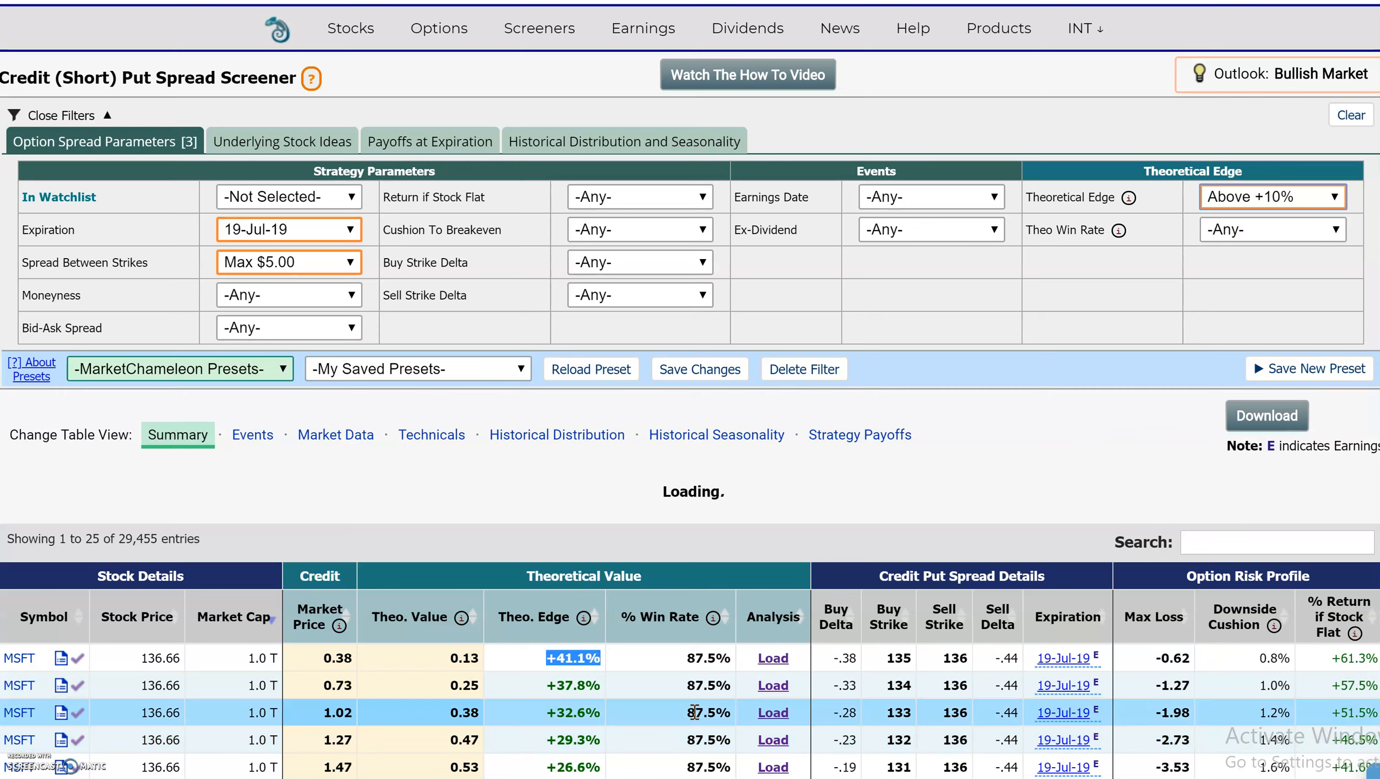
drag(354, 598, 321, 598)
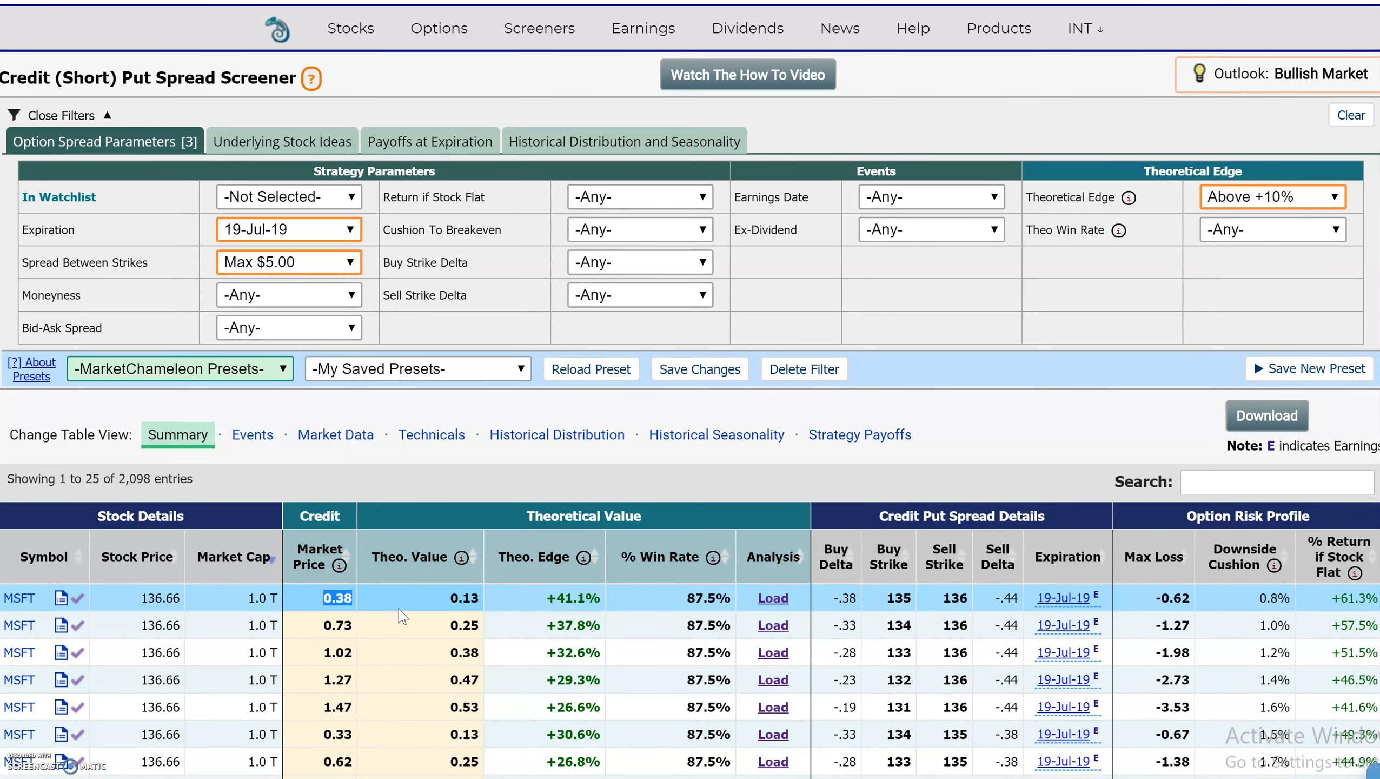
drag(482, 598, 444, 599)
drag(604, 601, 543, 600)
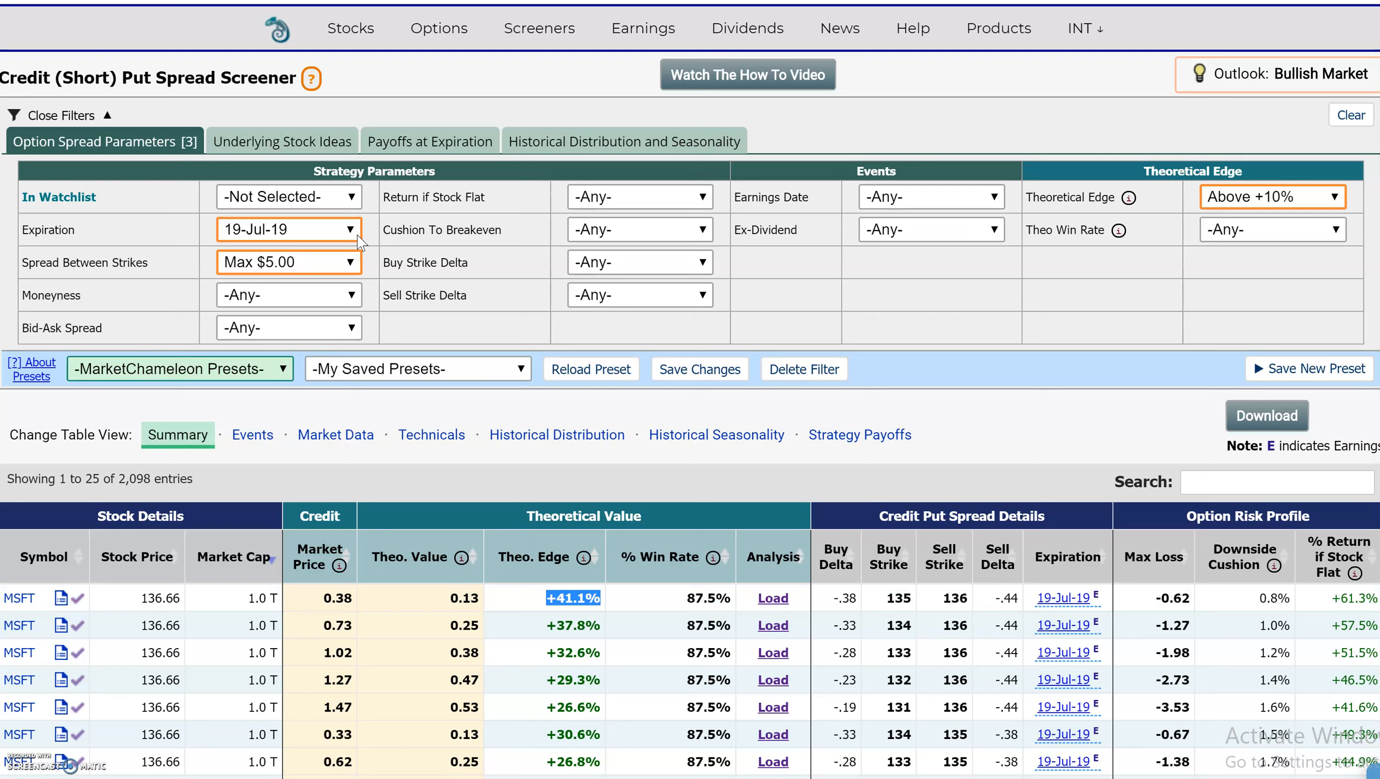
drag(187, 478, 103, 479)
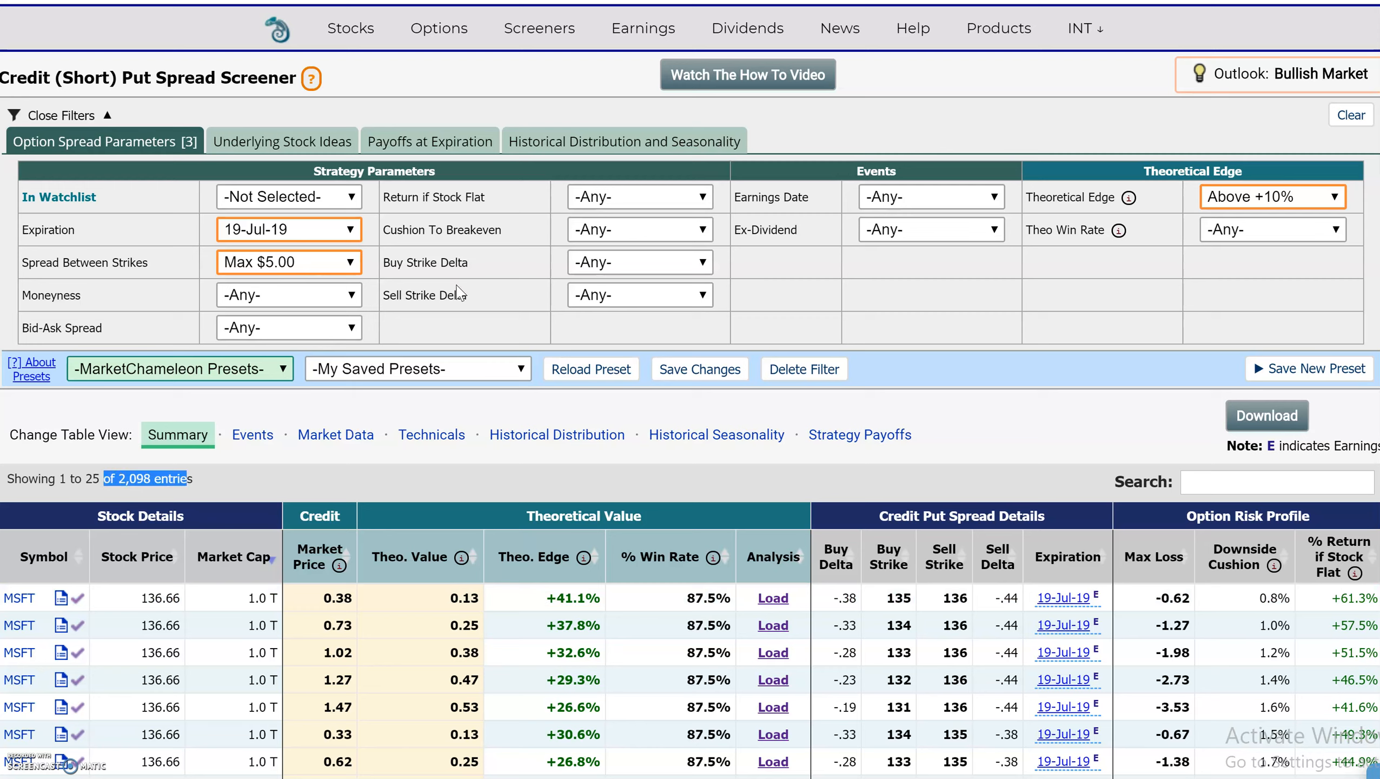
Set the Expiration filter to Next 30 Days and check the entry count and the screener's market outlook.
click(362, 236)
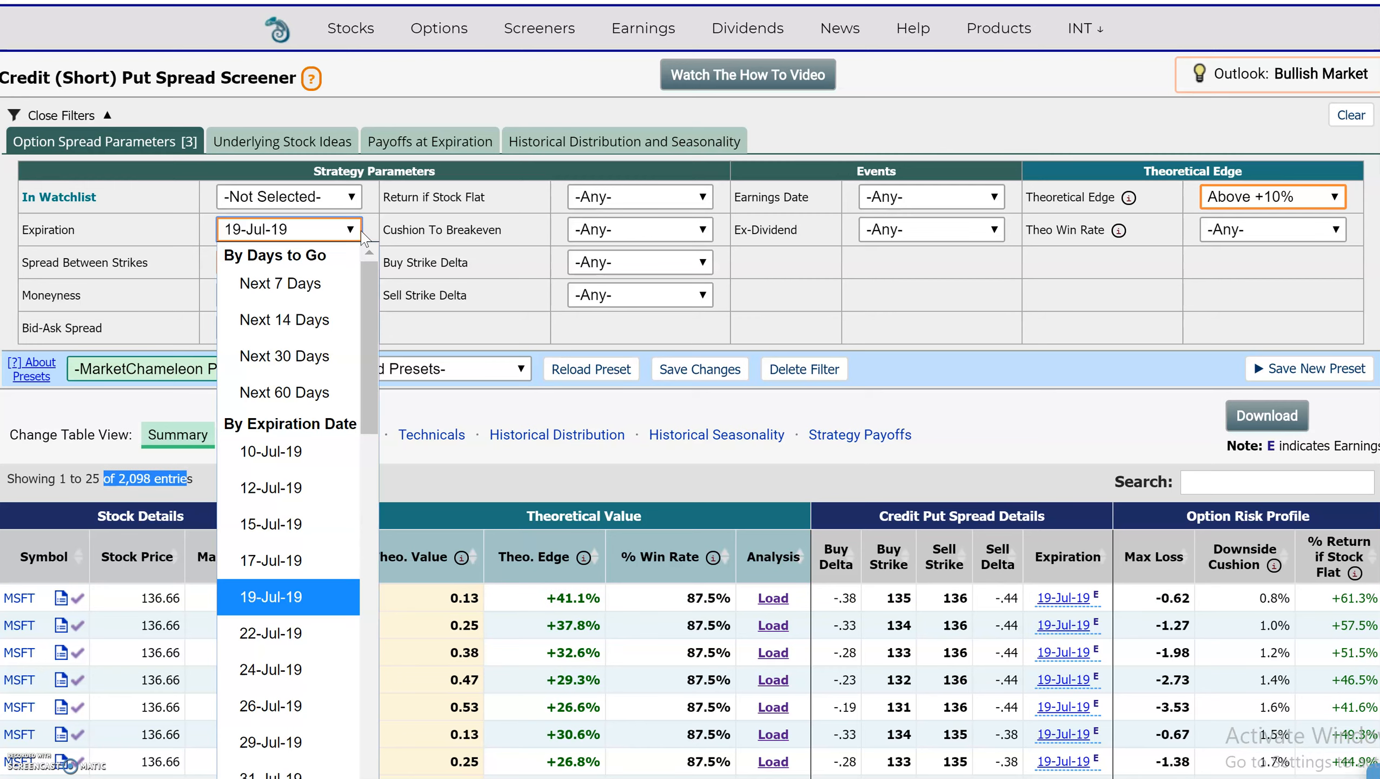
click(342, 371)
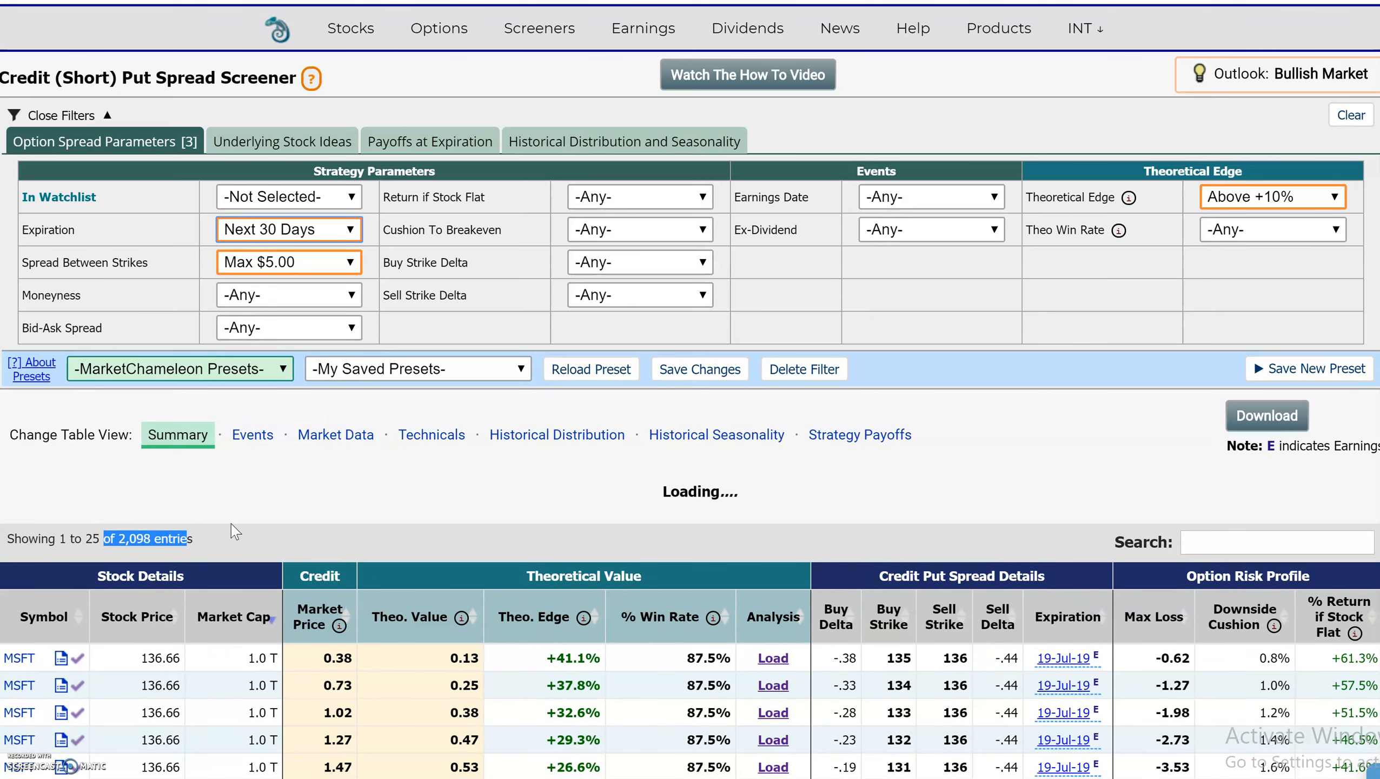
drag(116, 479, 178, 480)
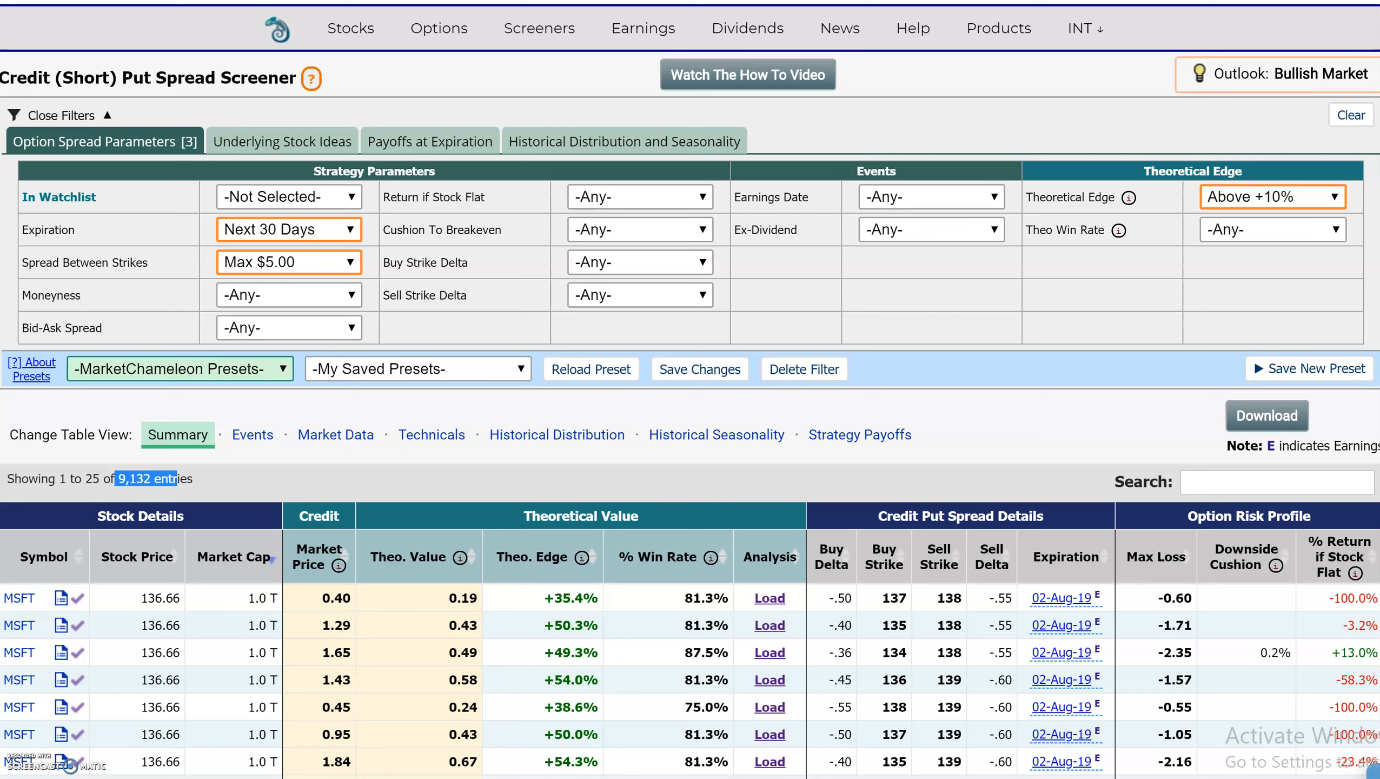
drag(1363, 73, 1274, 76)
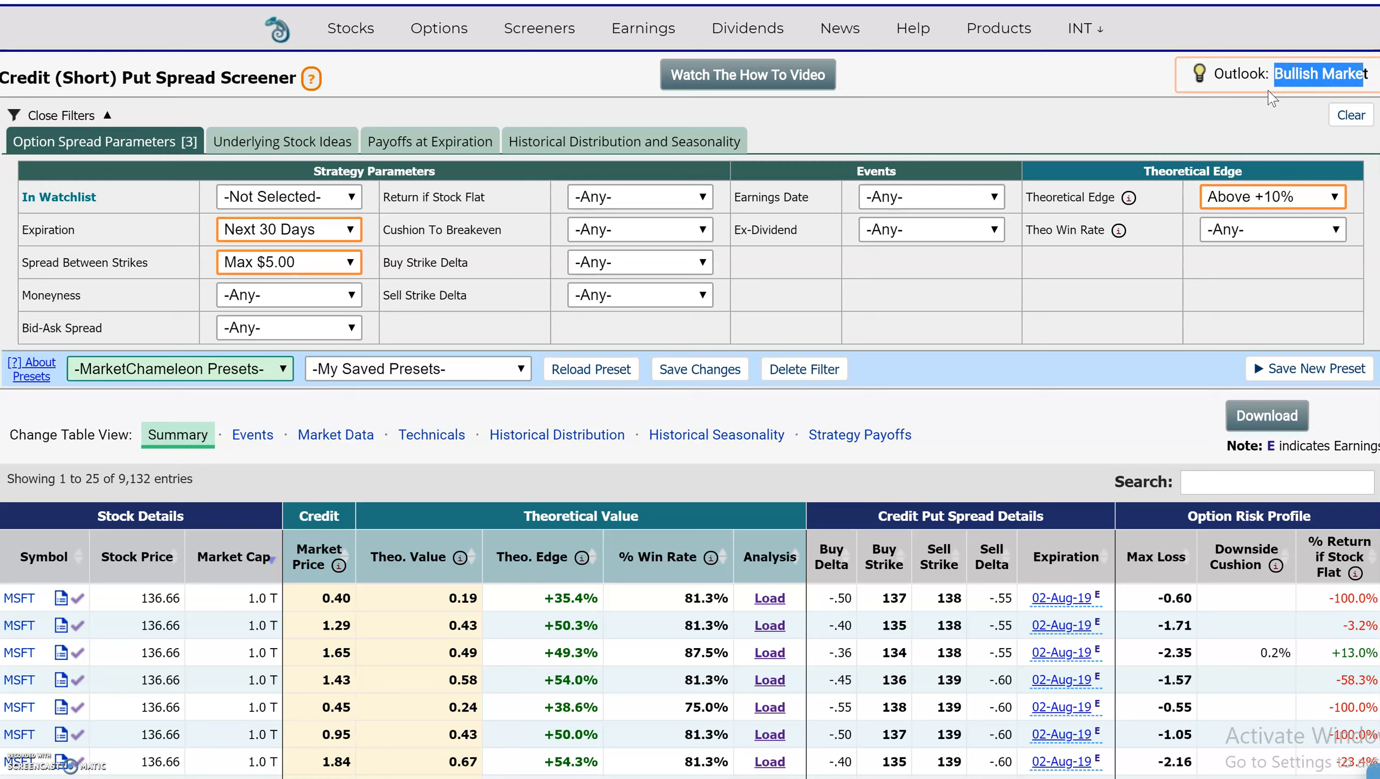
click(975, 379)
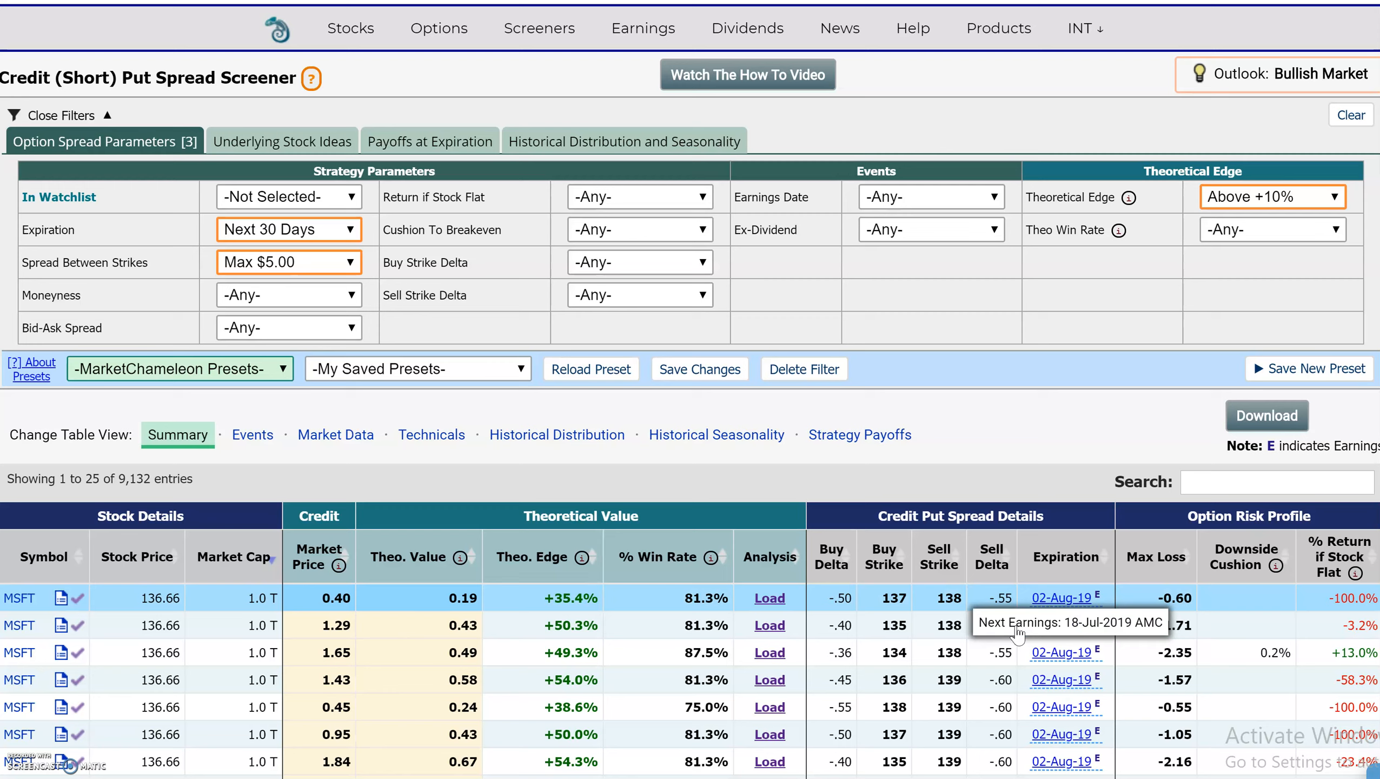
Filter the underlying stocks by setting the Moving Avg Indicator to Uptrend.
click(305, 141)
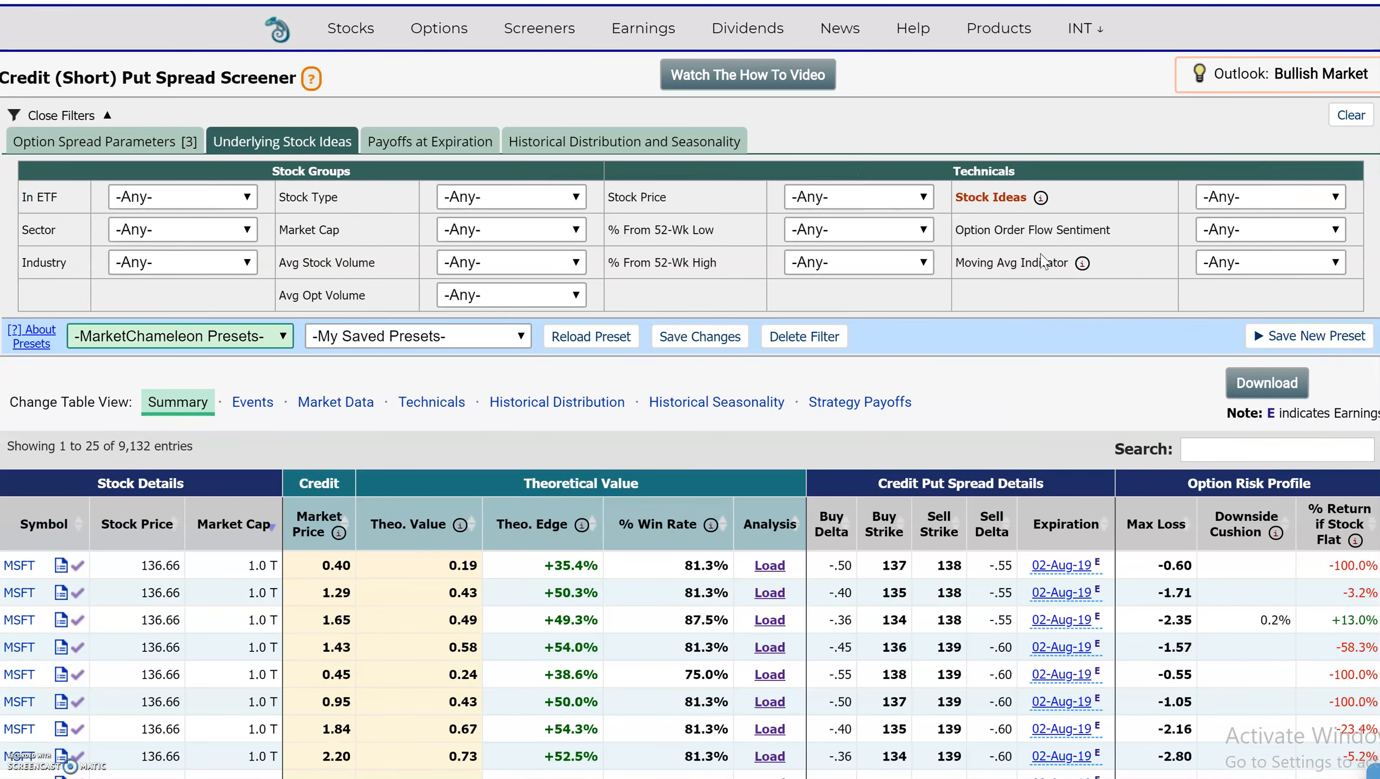
drag(1053, 262, 962, 258)
click(1343, 264)
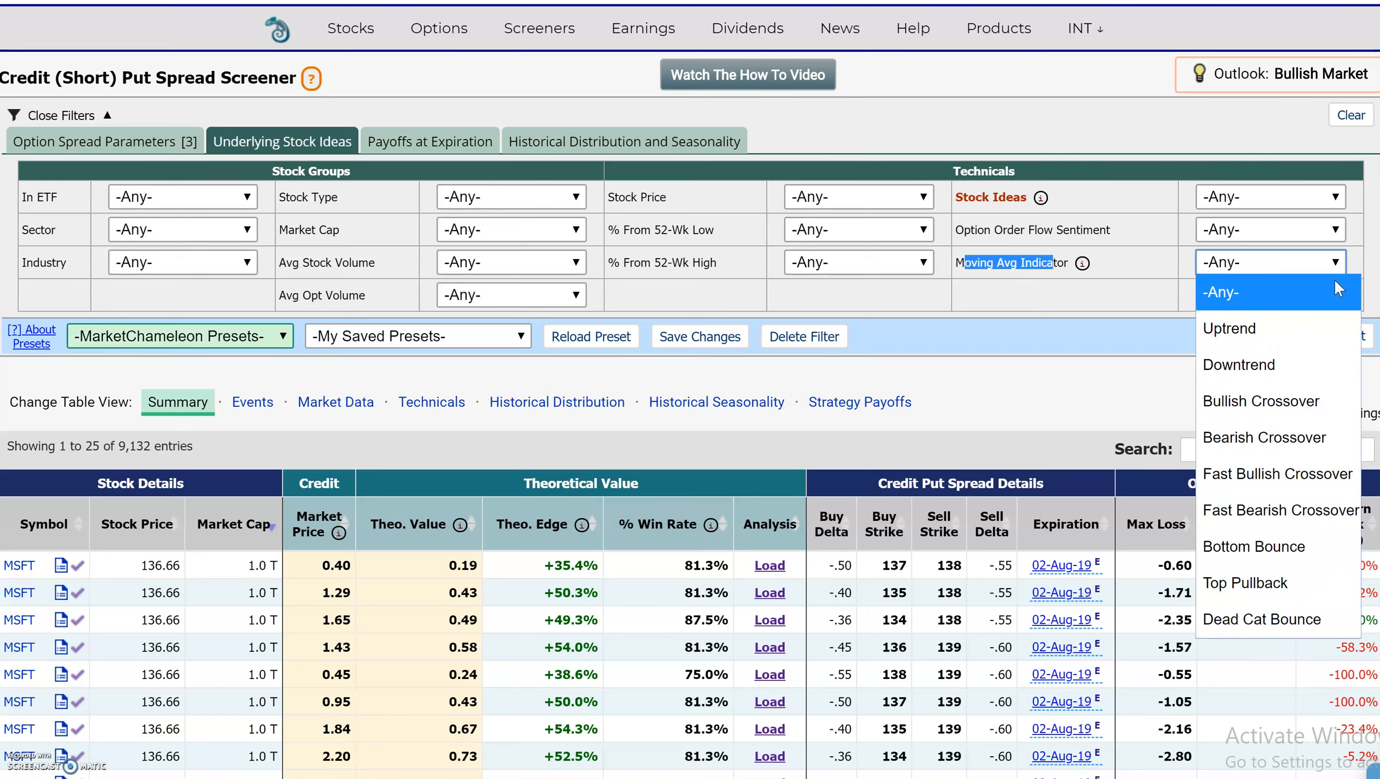
click(1319, 317)
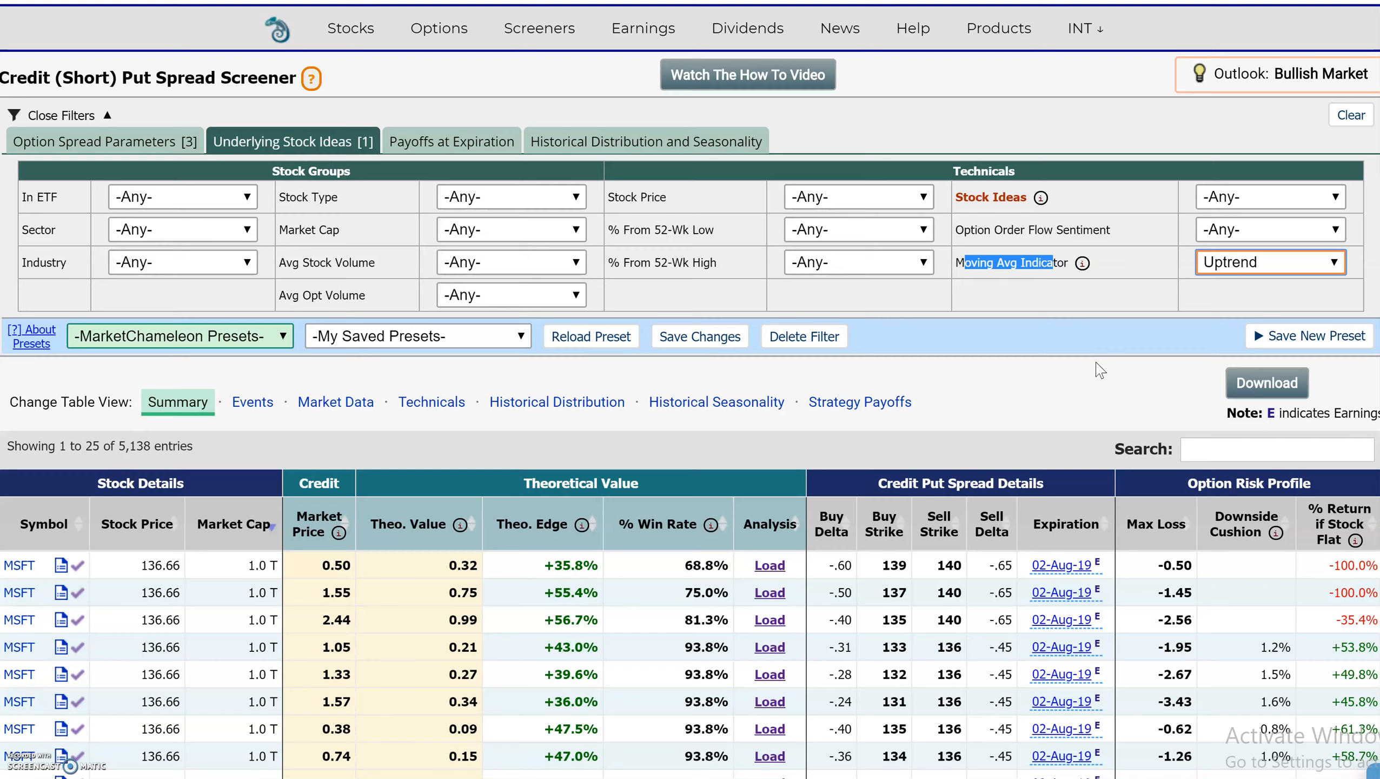
Show the Historical Seasonality table view and examine the first MSFT row's period, number of observations and percent positive observations.
click(700, 414)
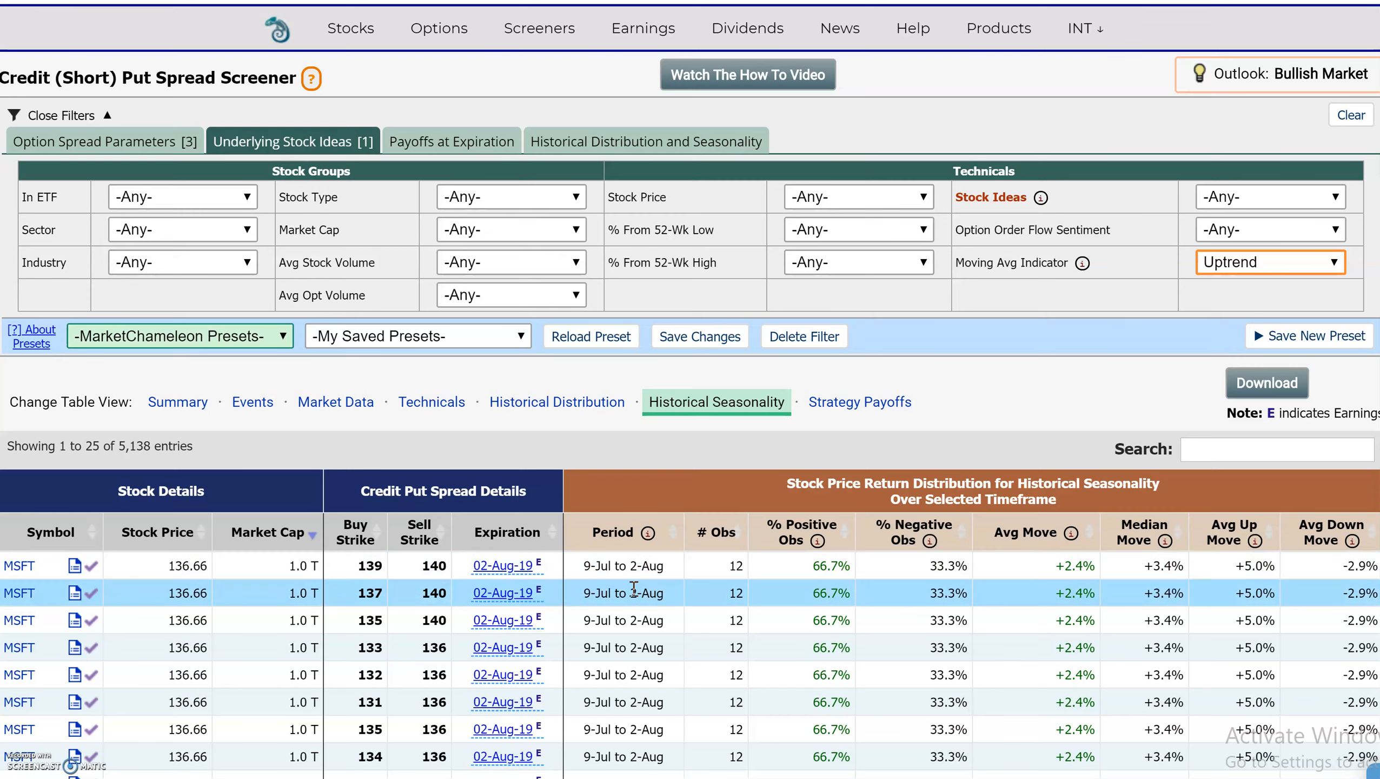
drag(611, 566, 572, 568)
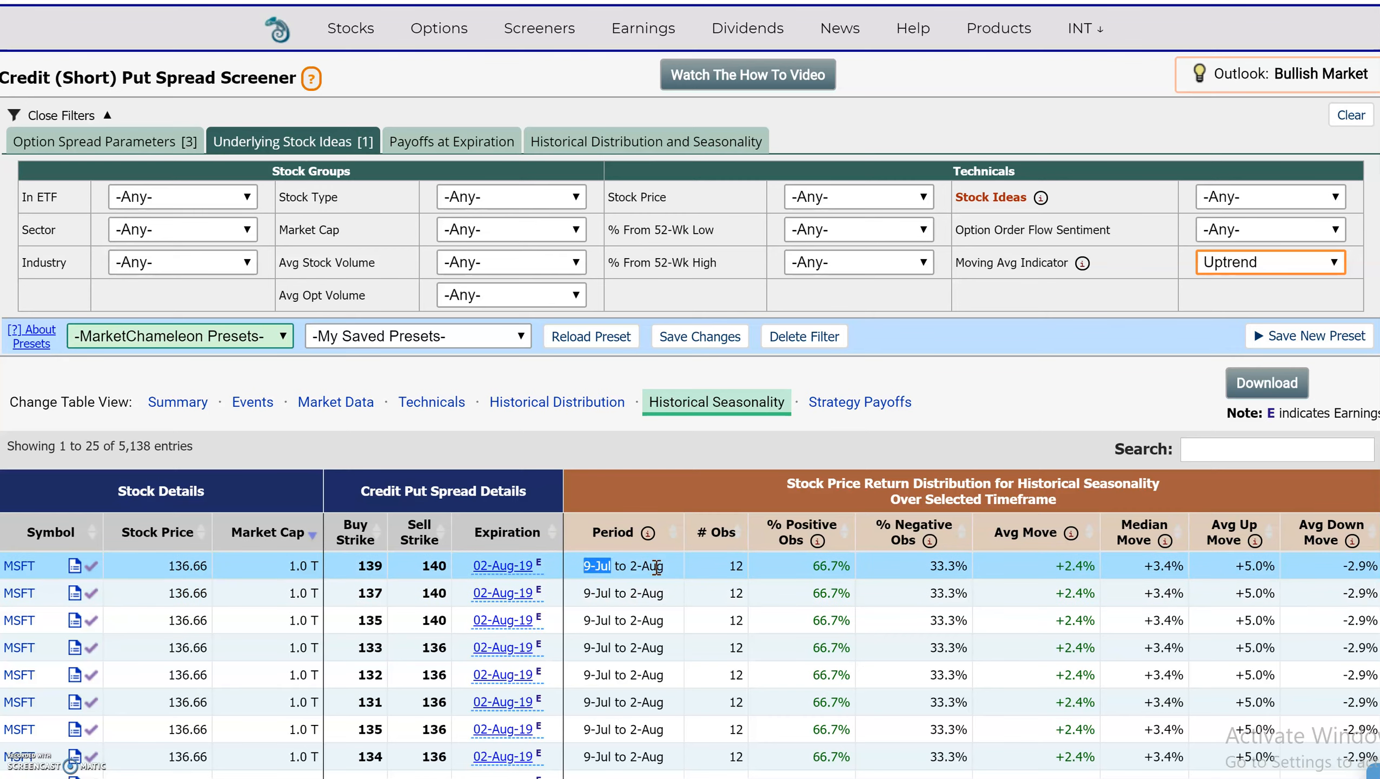
drag(618, 567, 684, 567)
drag(752, 567, 728, 567)
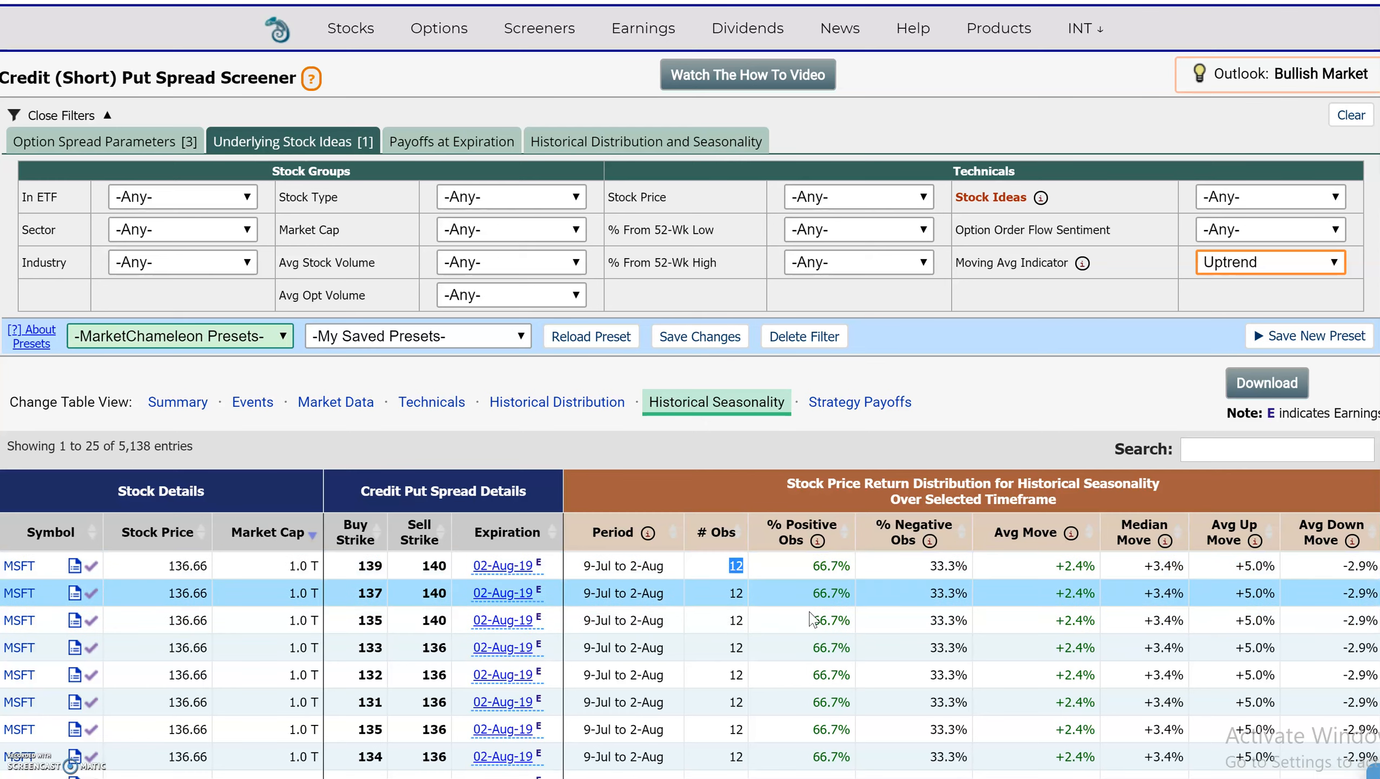
drag(859, 574, 814, 575)
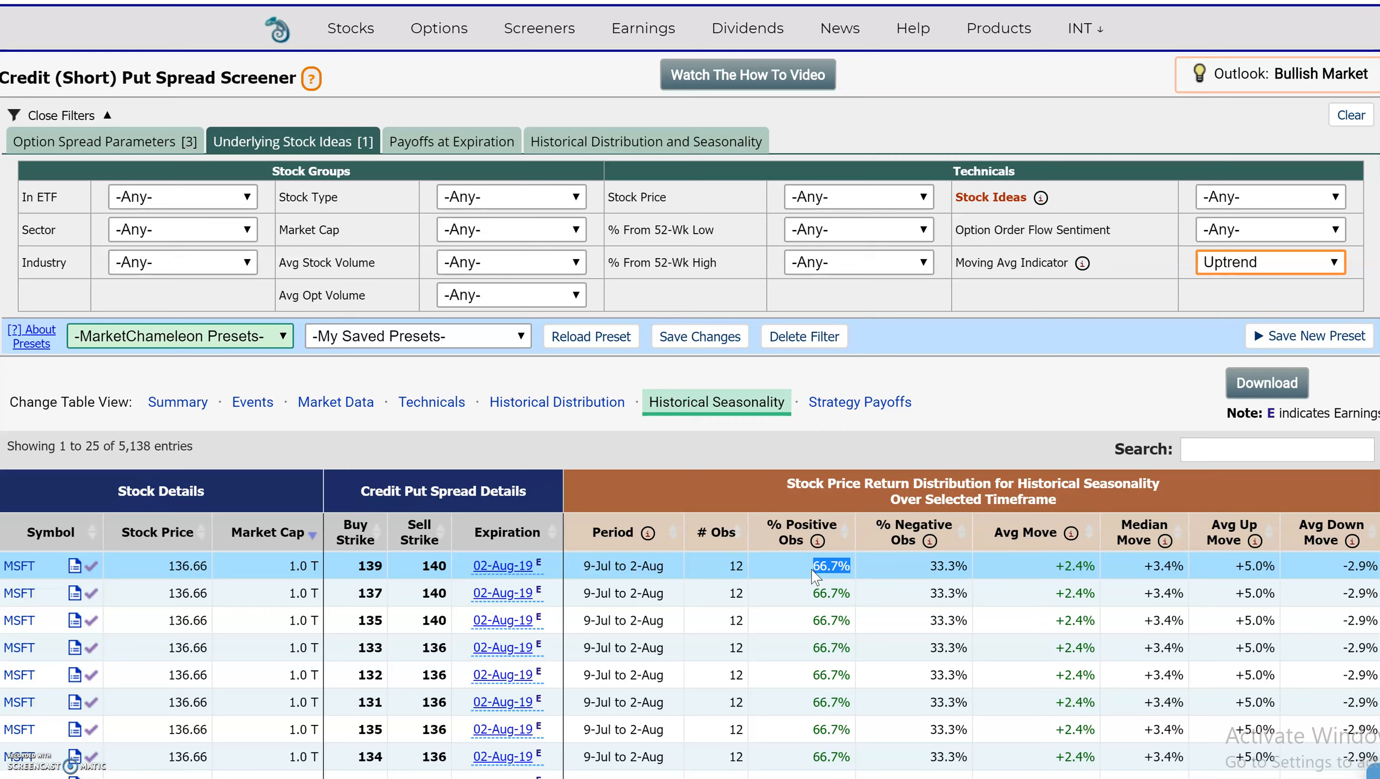
Set the Historical Seasonality filter for Stock % Positive Obs to Above 70% and check the filtered results.
click(649, 145)
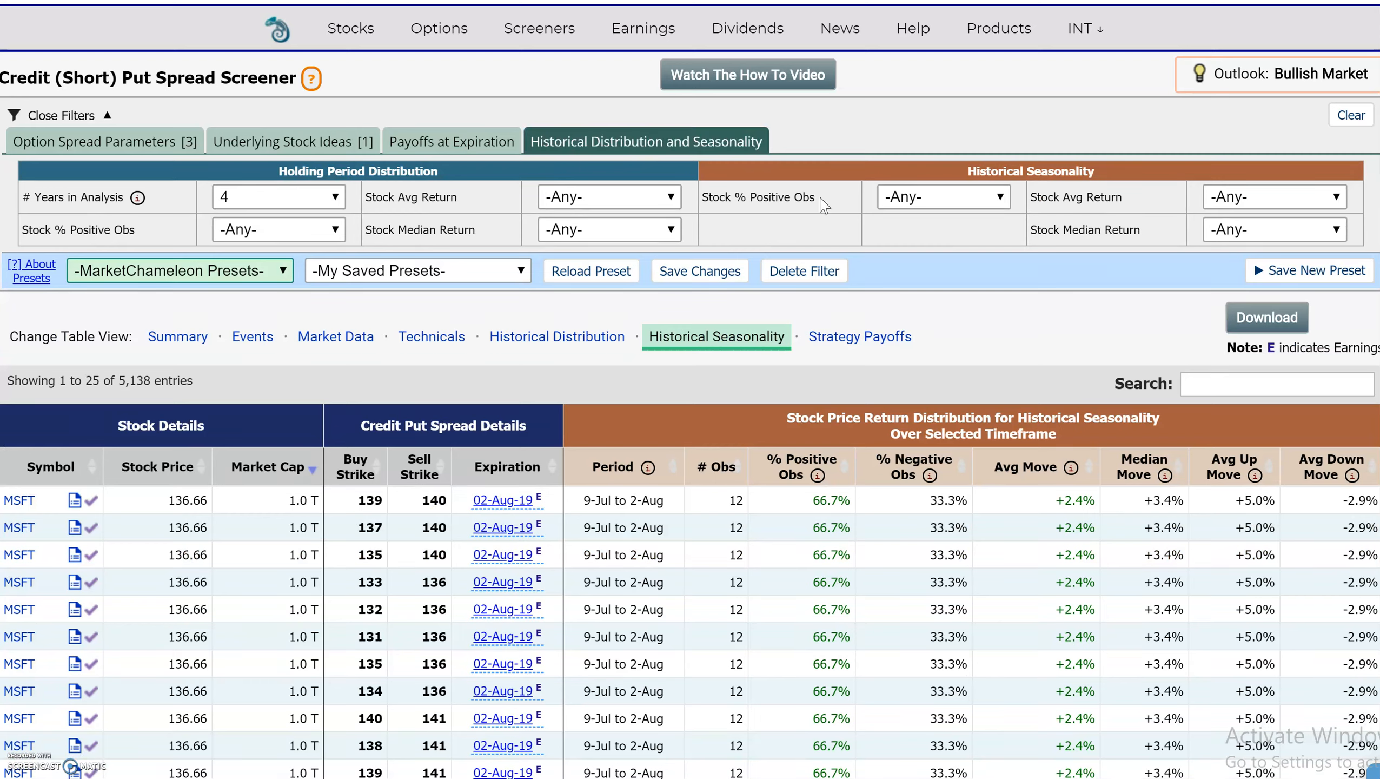
drag(818, 200, 707, 198)
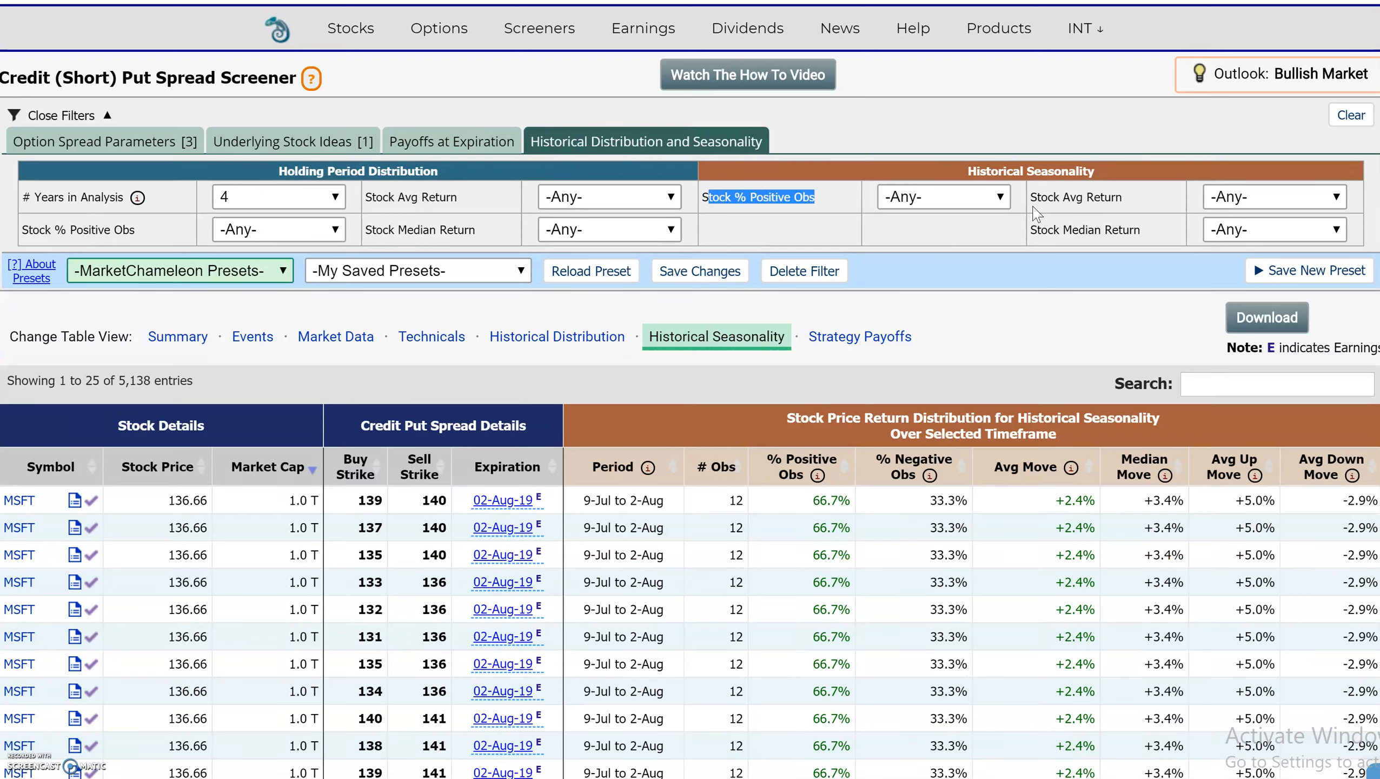
click(1001, 204)
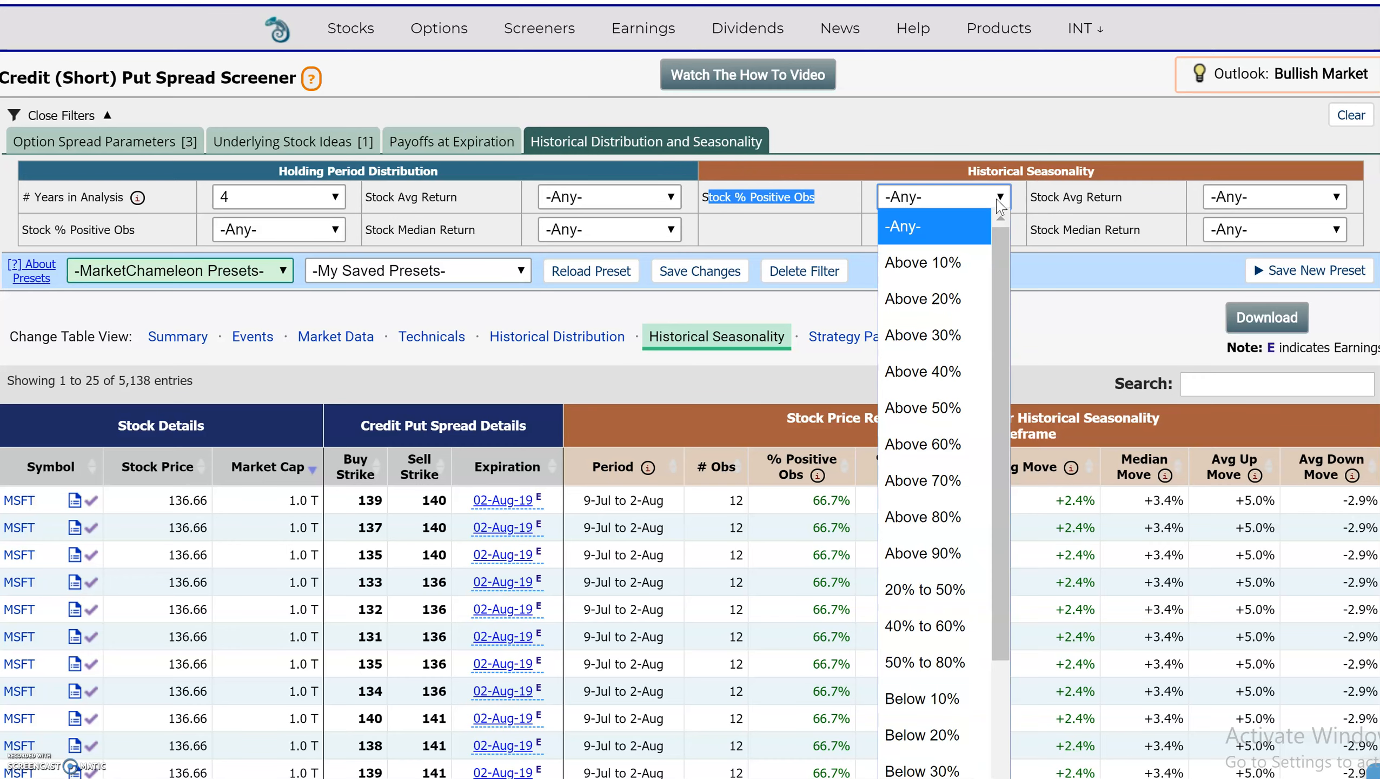
click(939, 481)
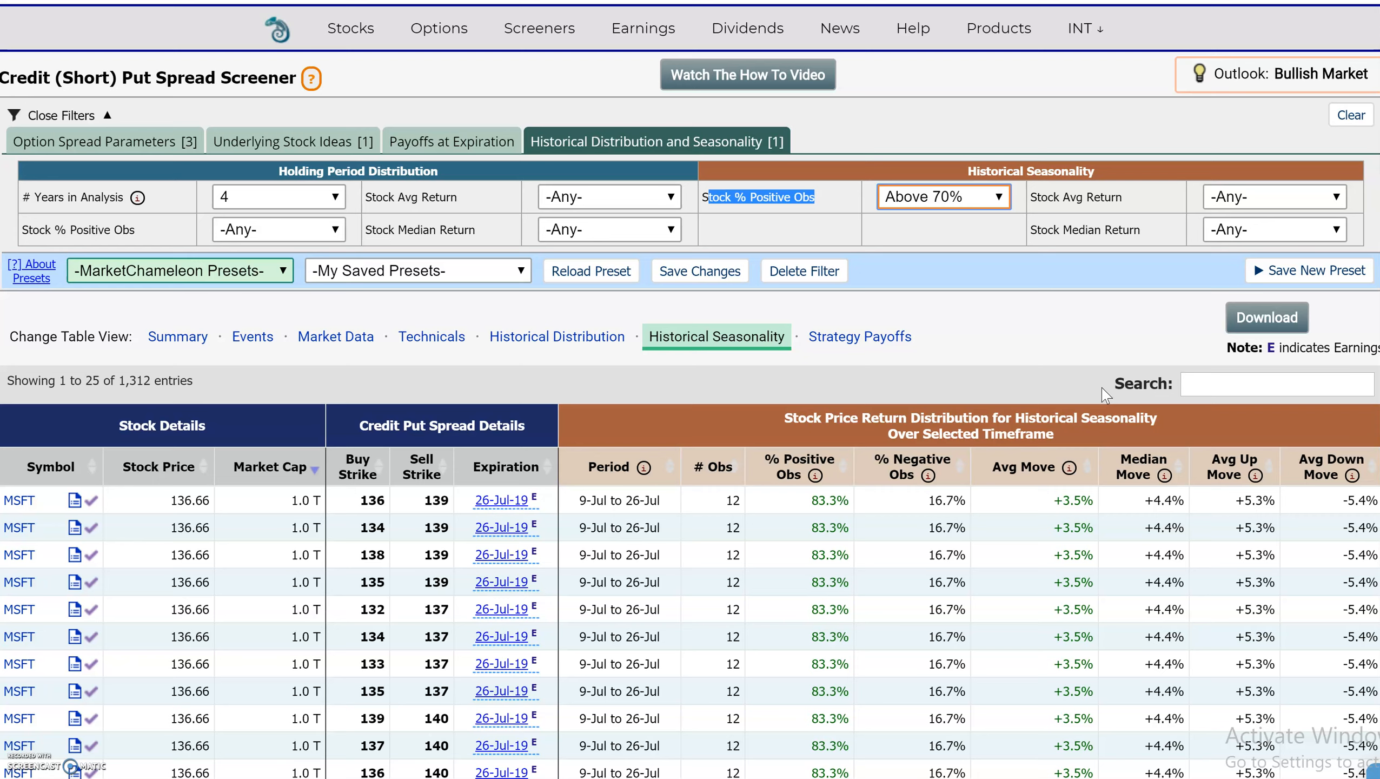
double_click(829, 500)
scroll(838, 615, down, 5)
scroll(850, 600, up, 5)
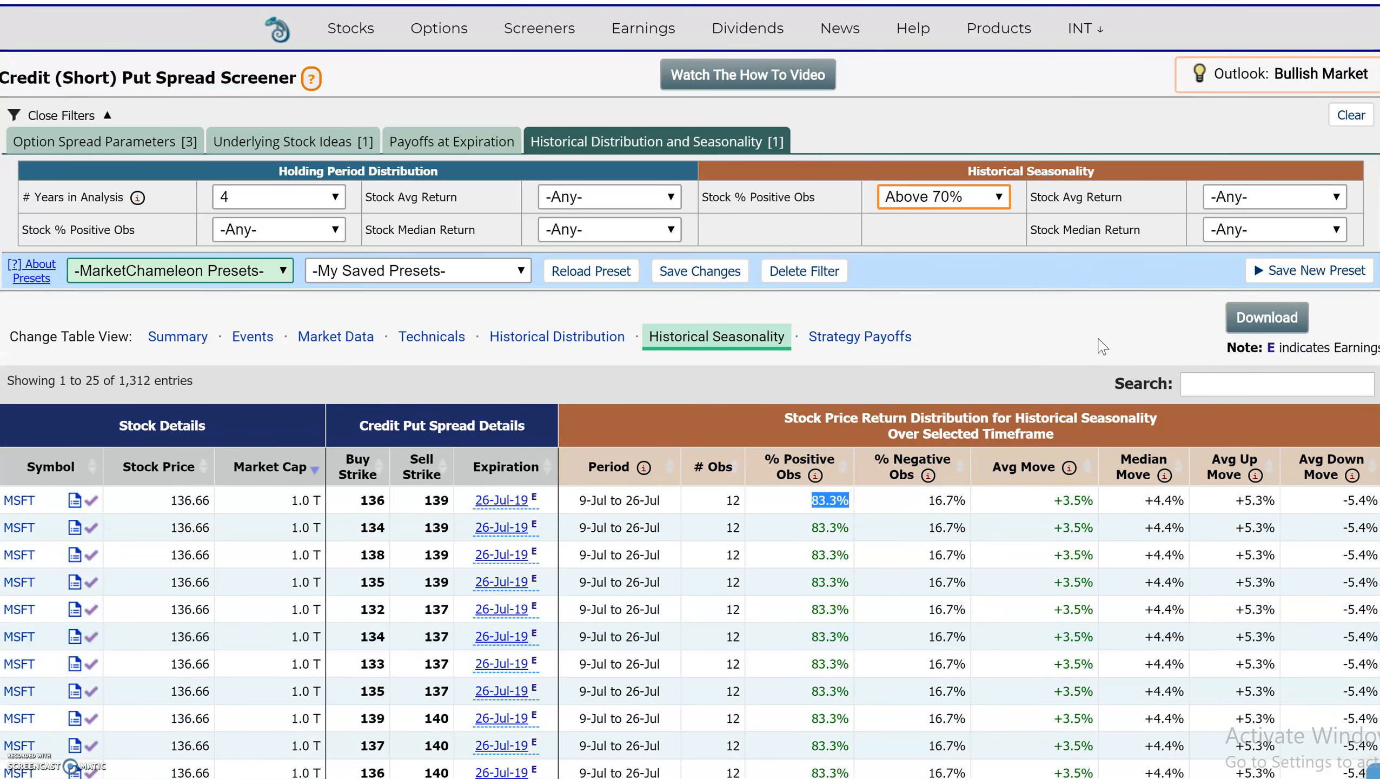
Set the Historical Seasonality filter for Stock Avg Return to Above +1% and check the first result's number of observations.
drag(1082, 500, 1052, 507)
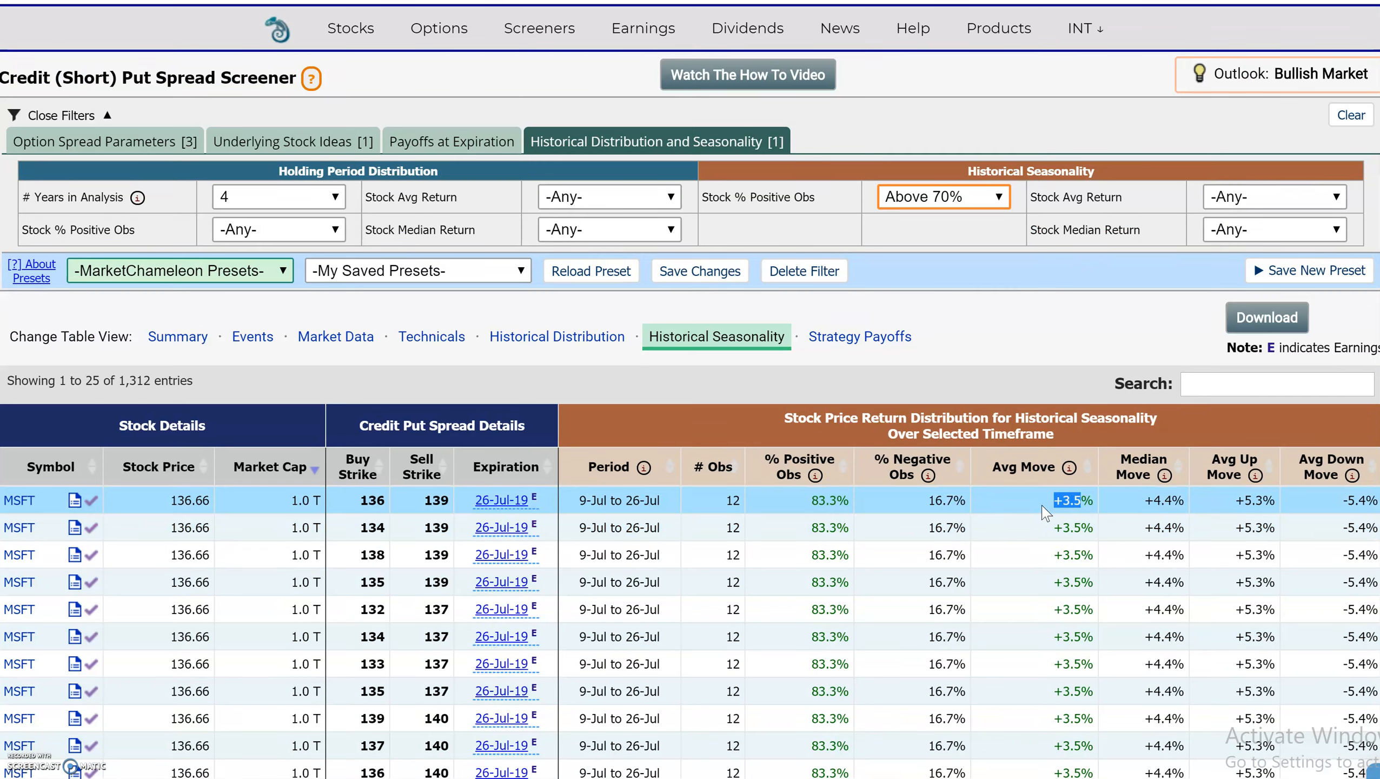
click(1335, 204)
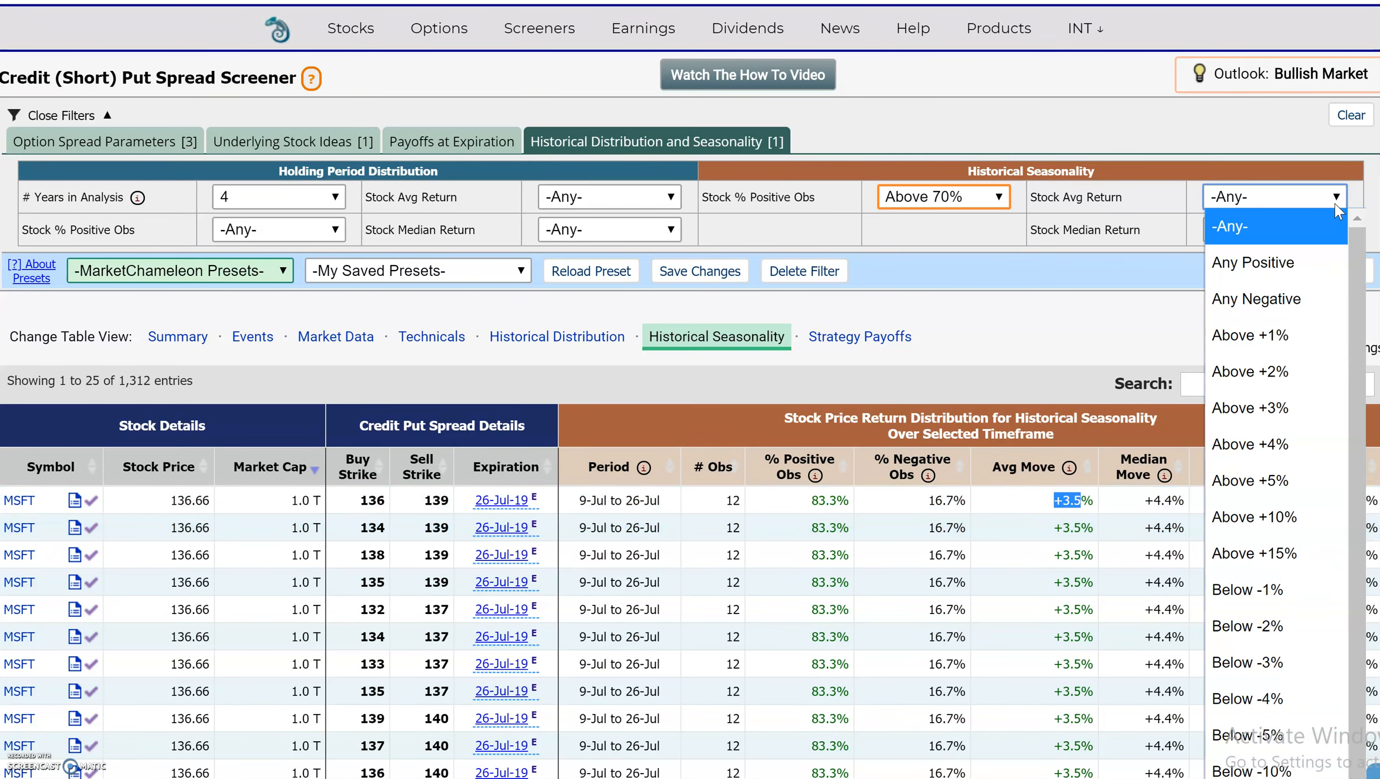
click(1275, 335)
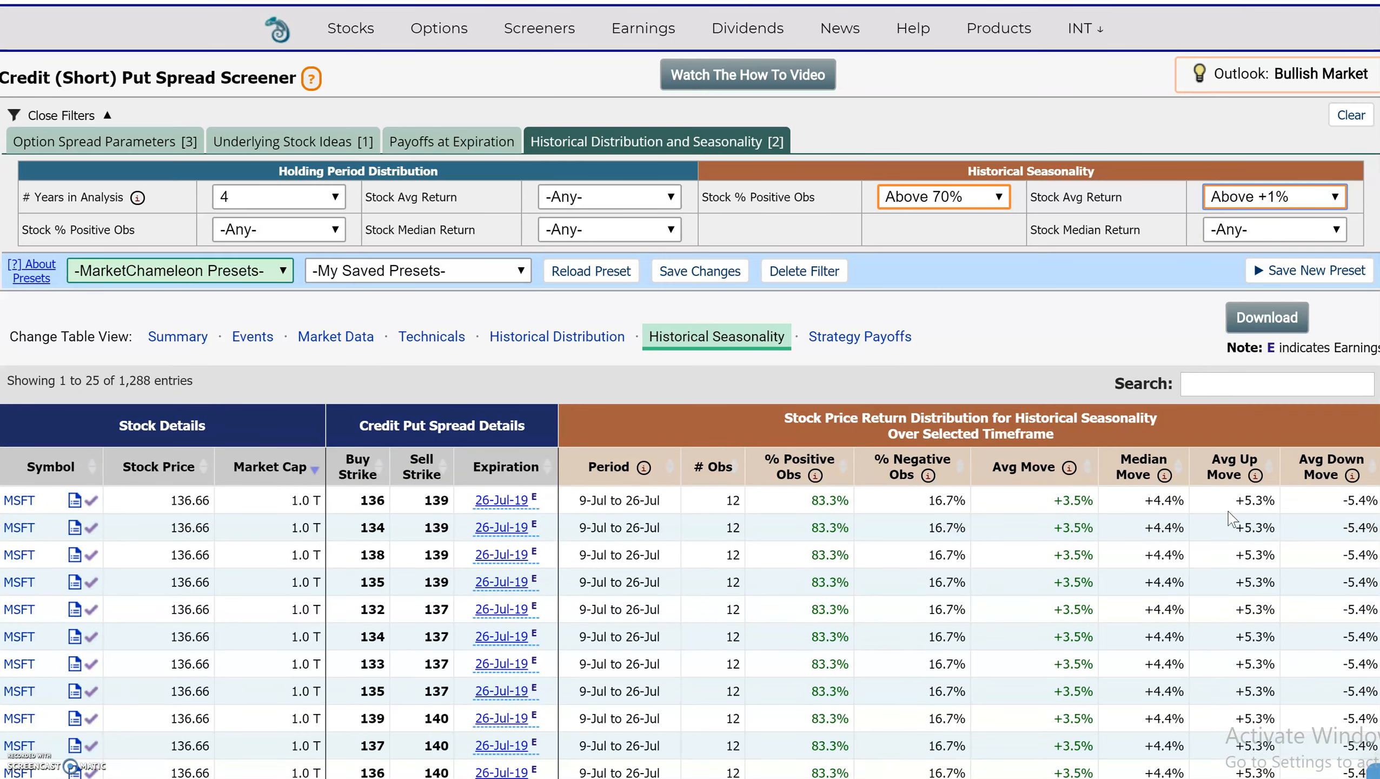
double_click(733, 501)
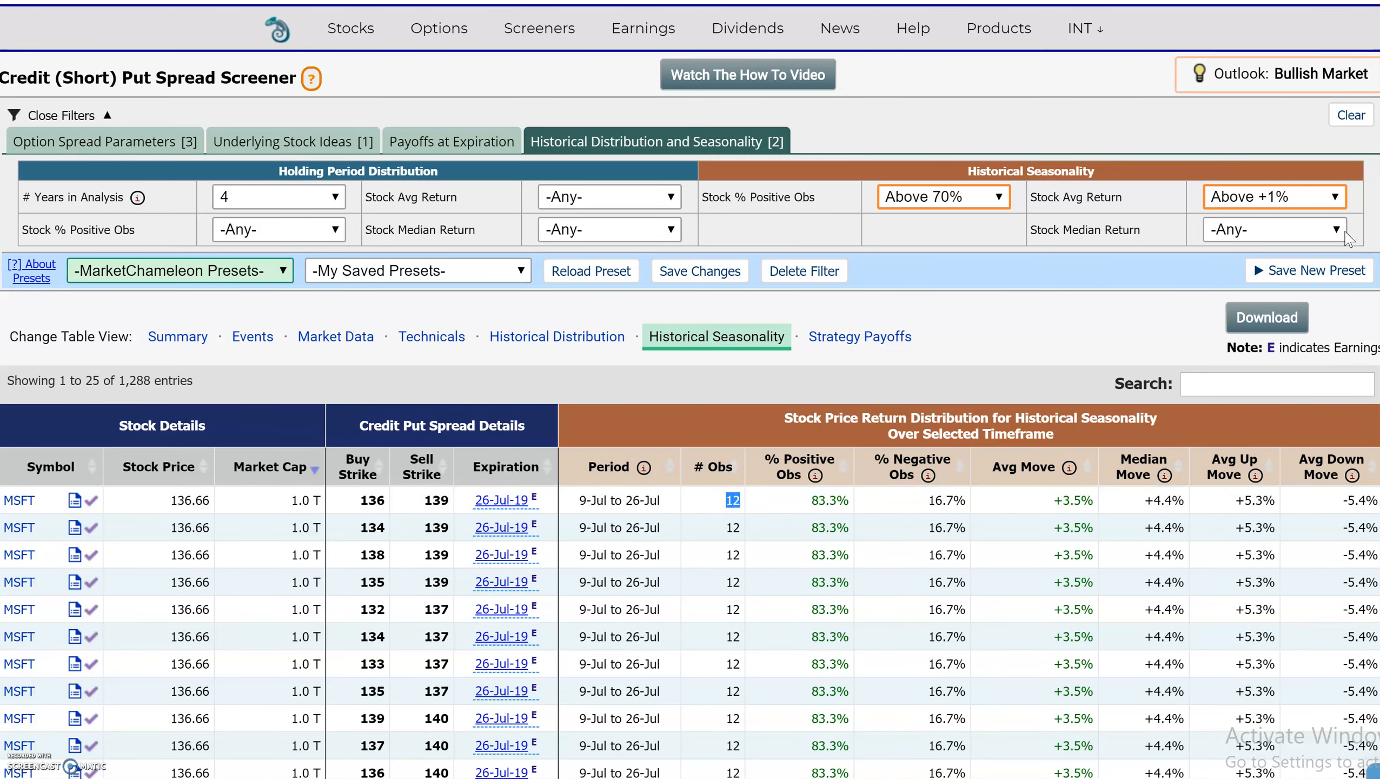
Set the Historical Seasonality filter for Stock Median Return to Above +1% and look through the results.
click(1344, 231)
click(1305, 371)
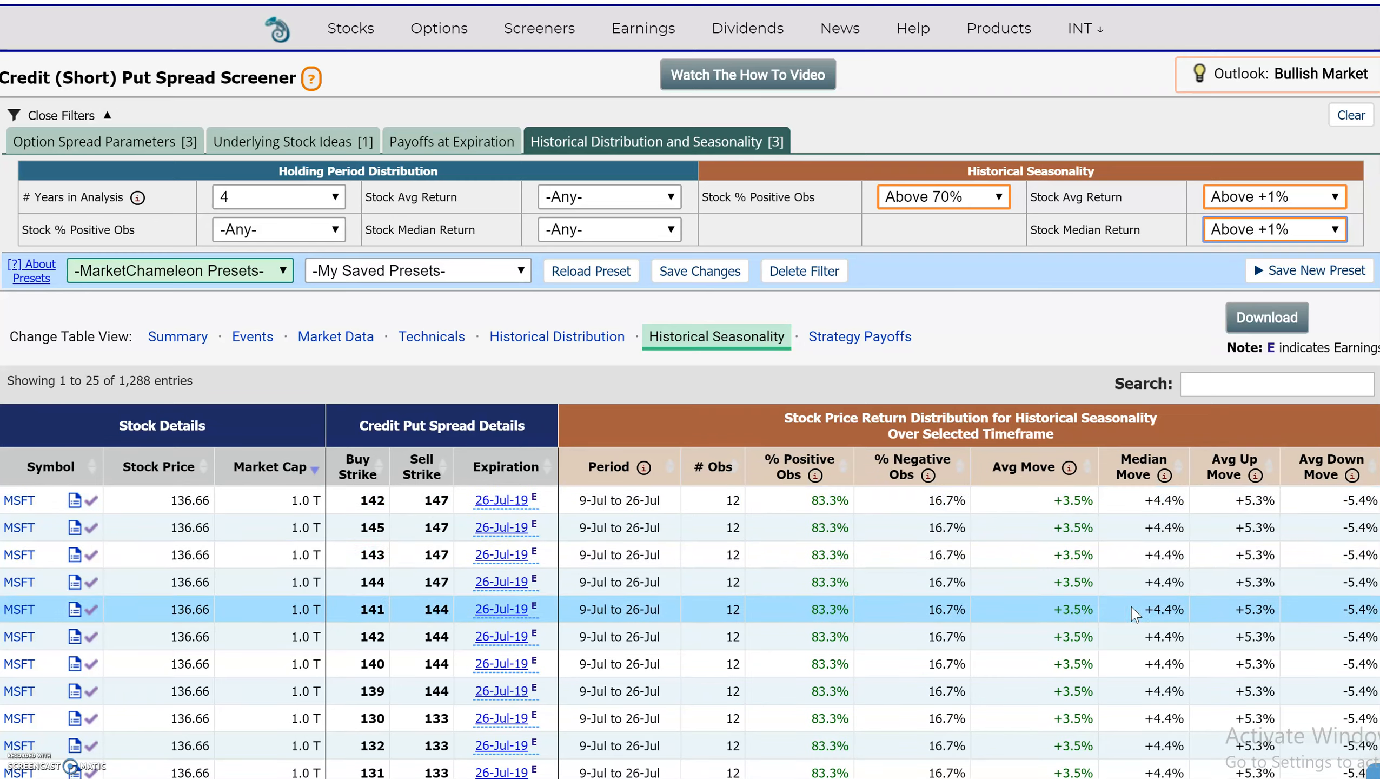
scroll(1101, 551, down, 8)
scroll(1101, 550, up, 5)
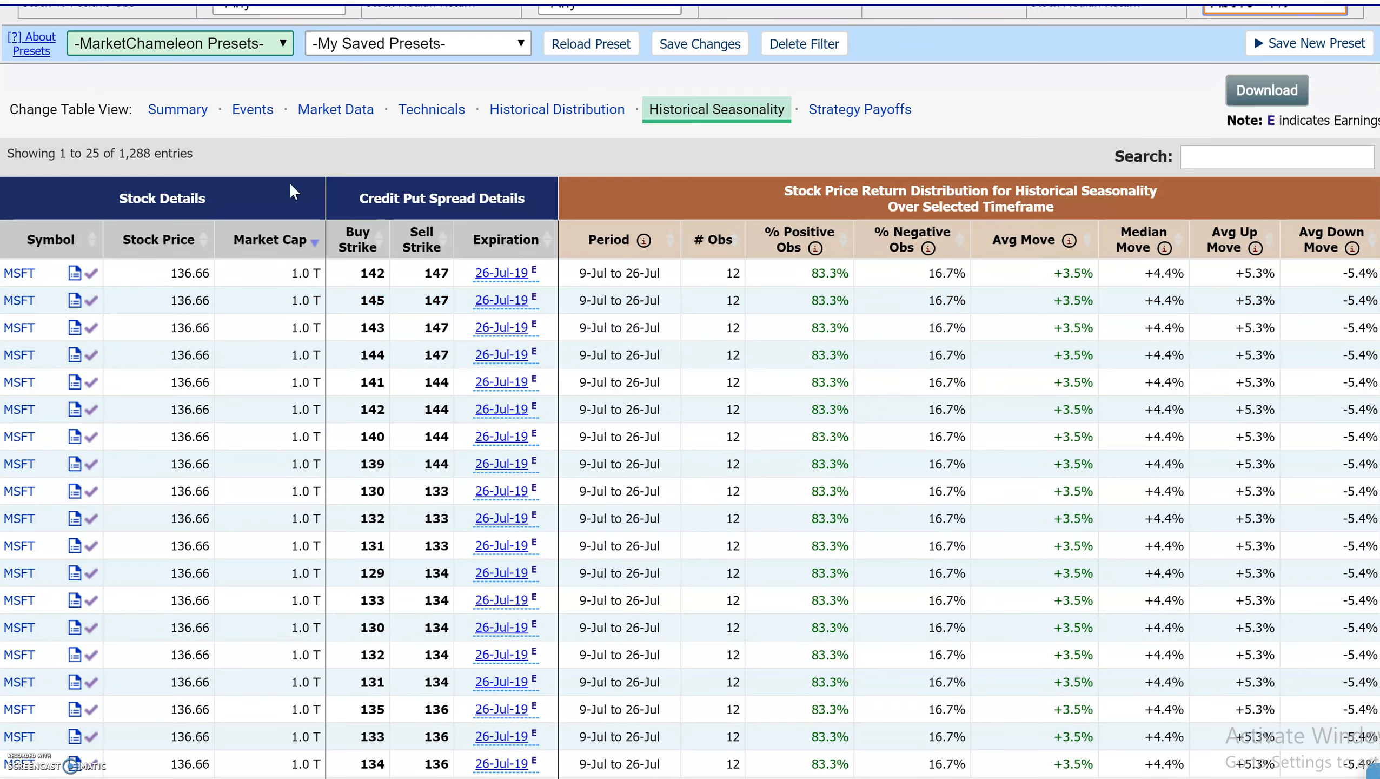
Return the table to the Summary view and sort the spreads by Theo. Edge from highest to lowest.
click(171, 112)
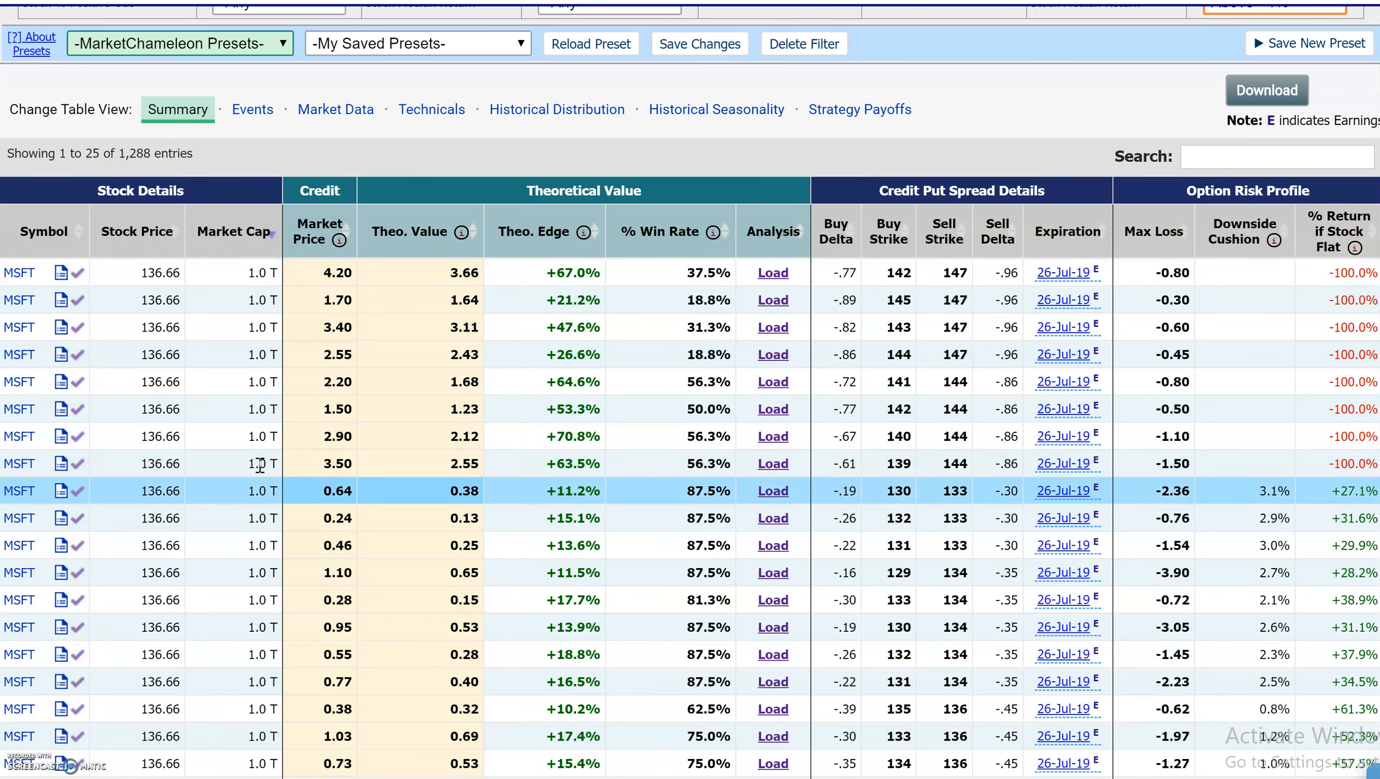
click(545, 233)
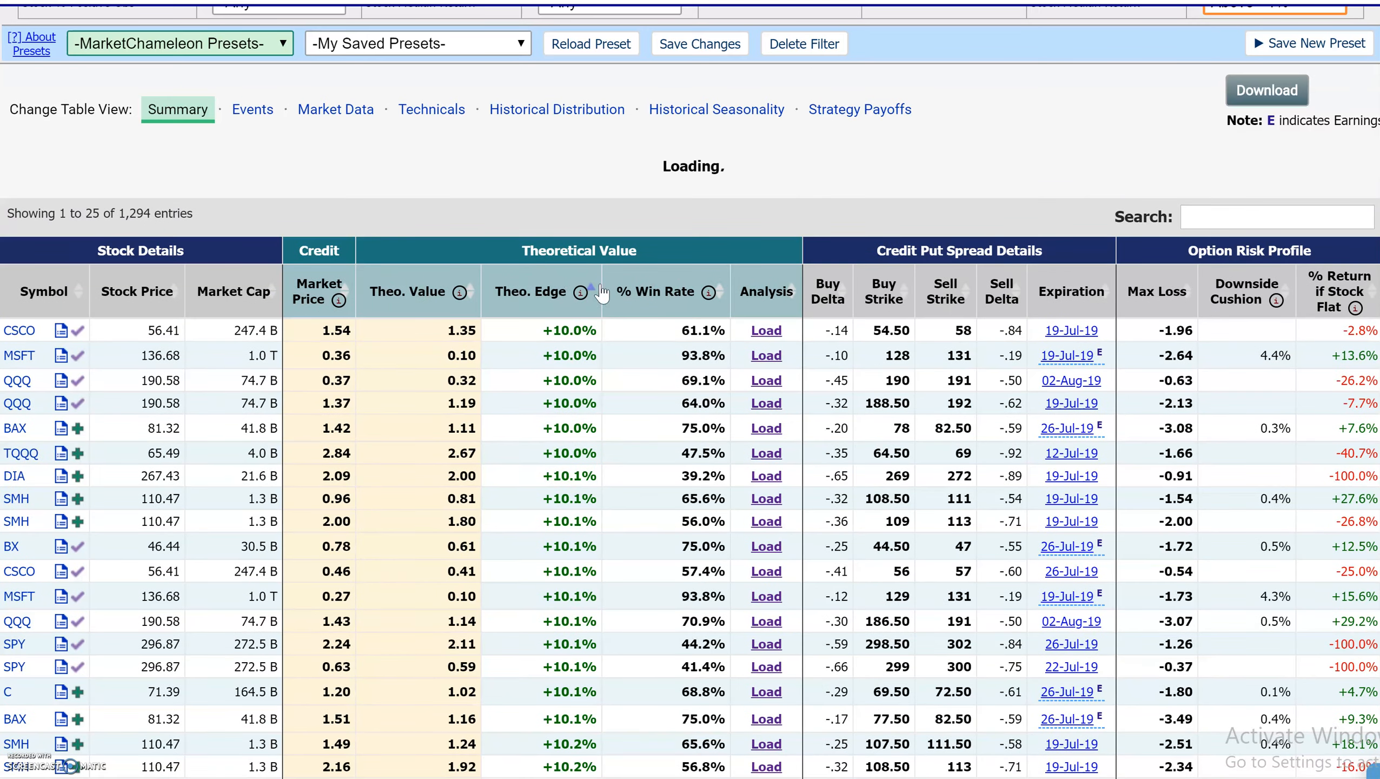
click(544, 295)
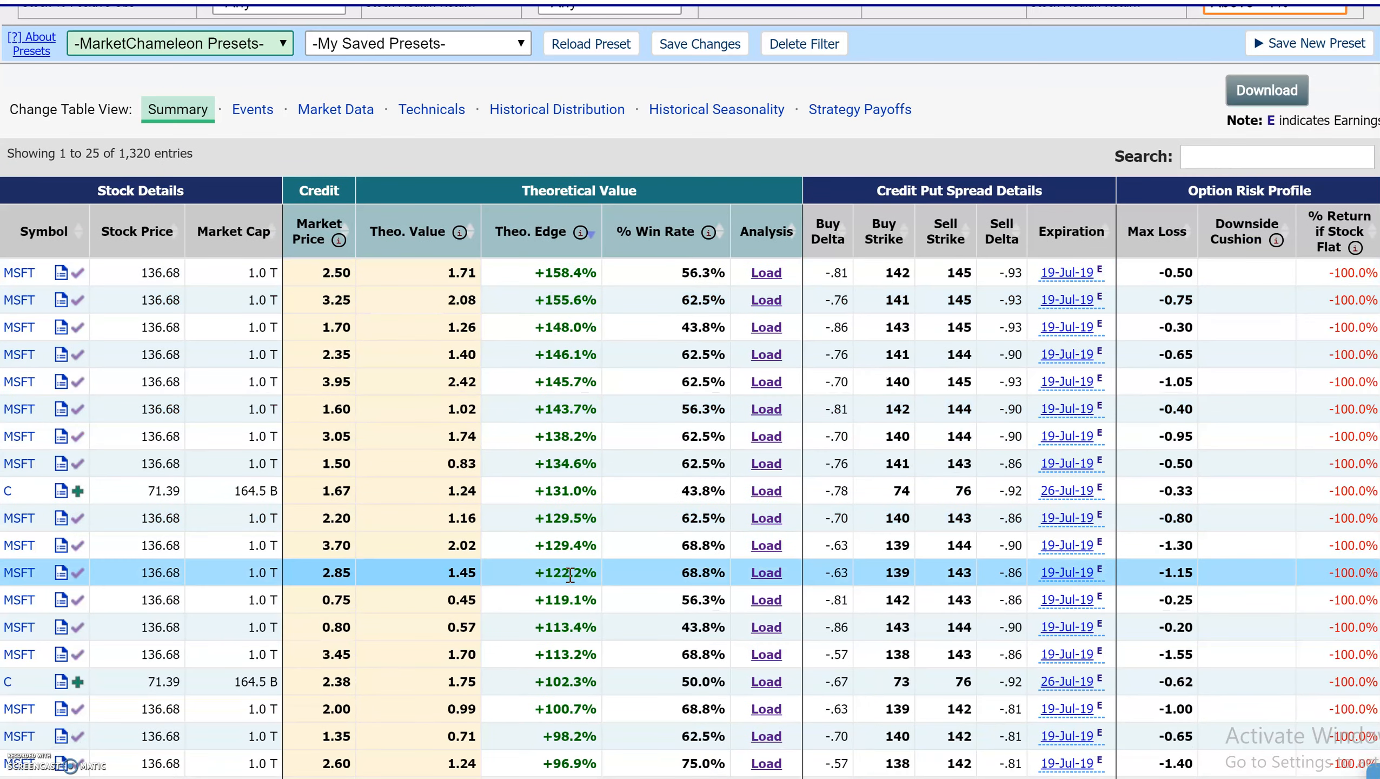
Look through the sorted spreads, then check the first MSFT spread's average move and average up move in the Historical Seasonality view.
scroll(586, 548, down, 1)
scroll(585, 548, down, 6)
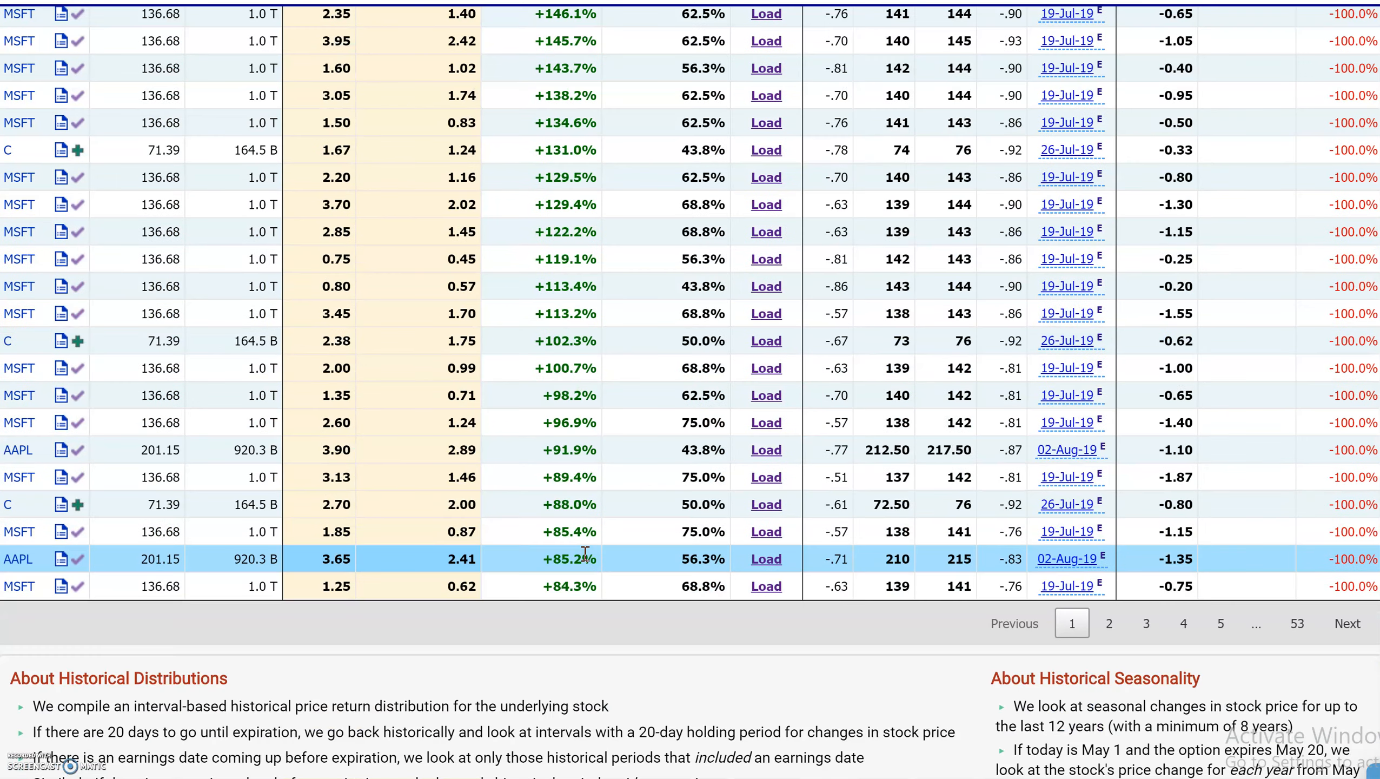
scroll(631, 488, up, 8)
scroll(631, 489, up, 3)
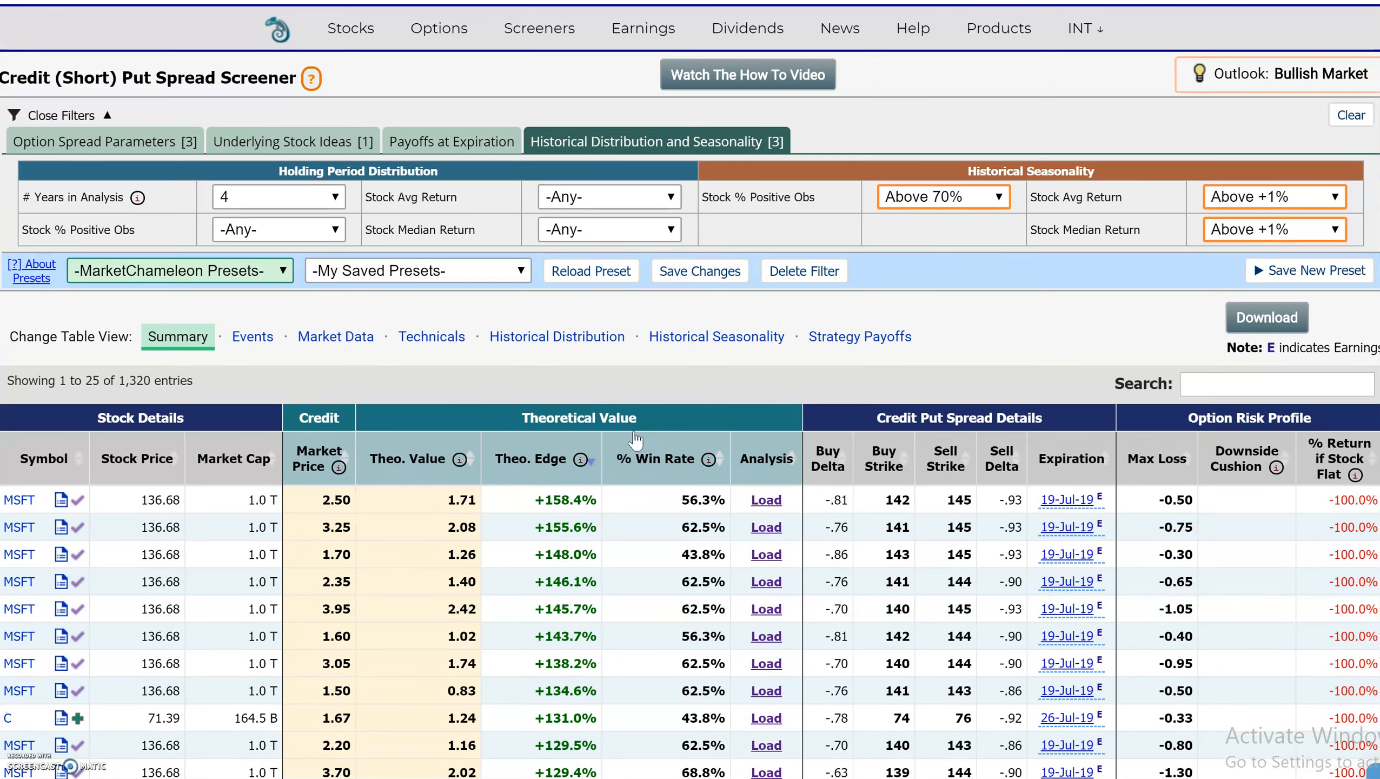
click(729, 338)
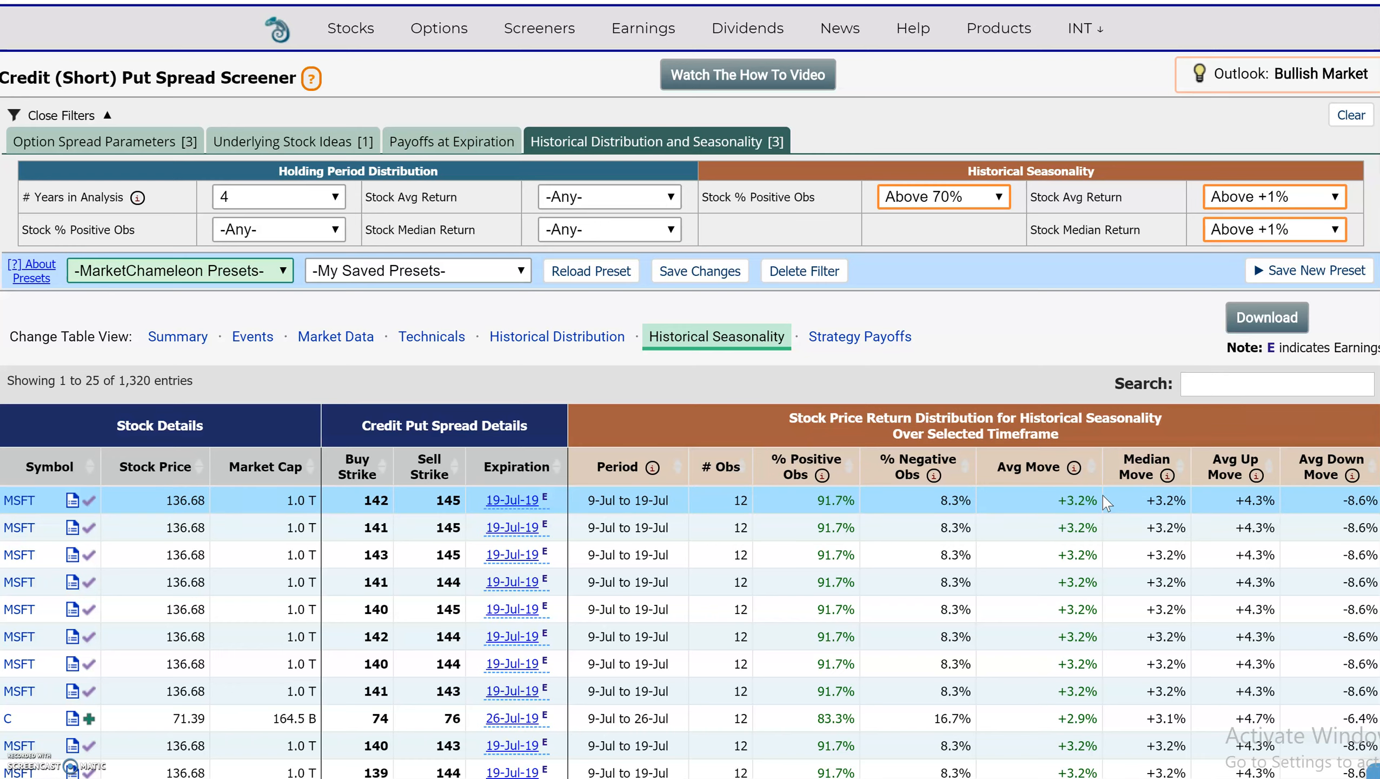
drag(1096, 499, 1058, 504)
drag(1273, 502, 1235, 507)
drag(1097, 499, 1056, 500)
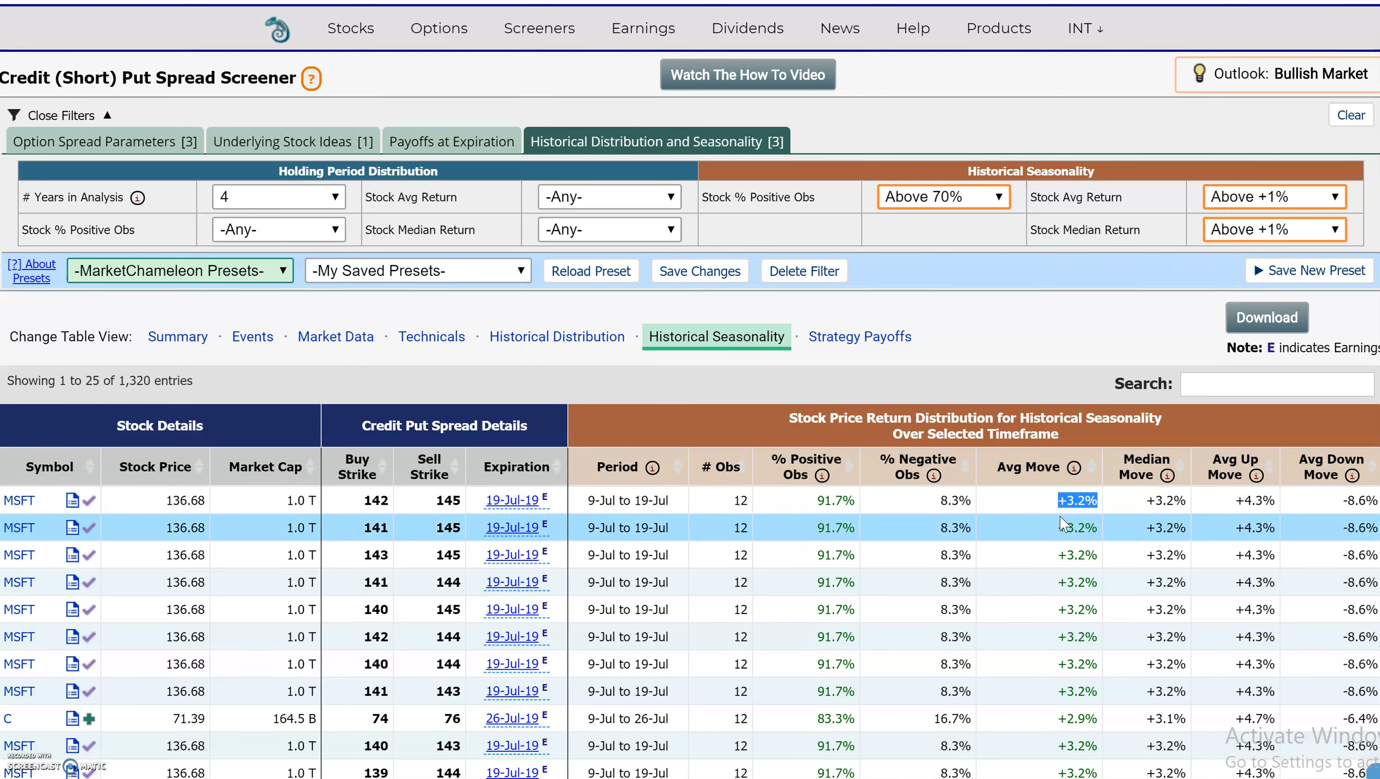
Change the table to the Strategy Payoffs view and sort the spreads by If Avg Seasonal Move from lowest to highest.
click(861, 338)
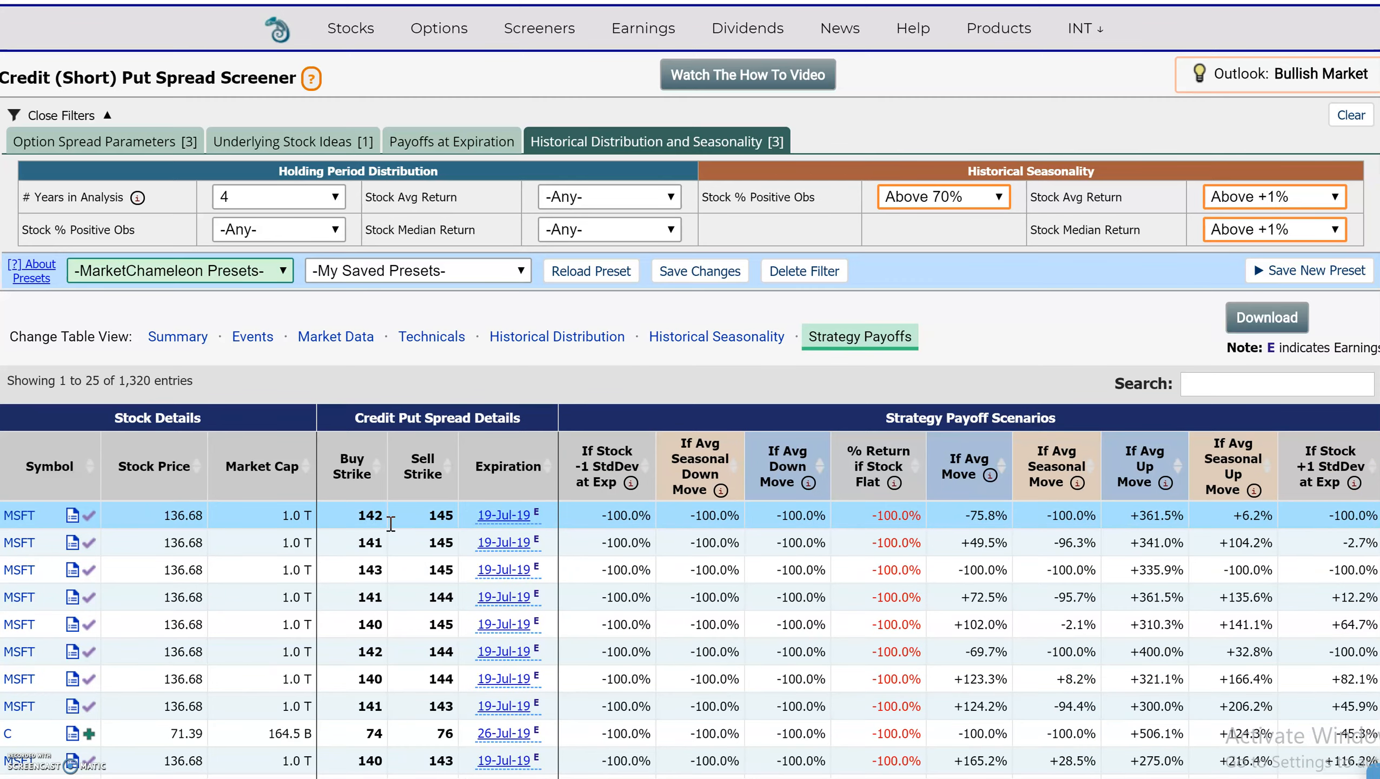
scroll(495, 728, down, 2)
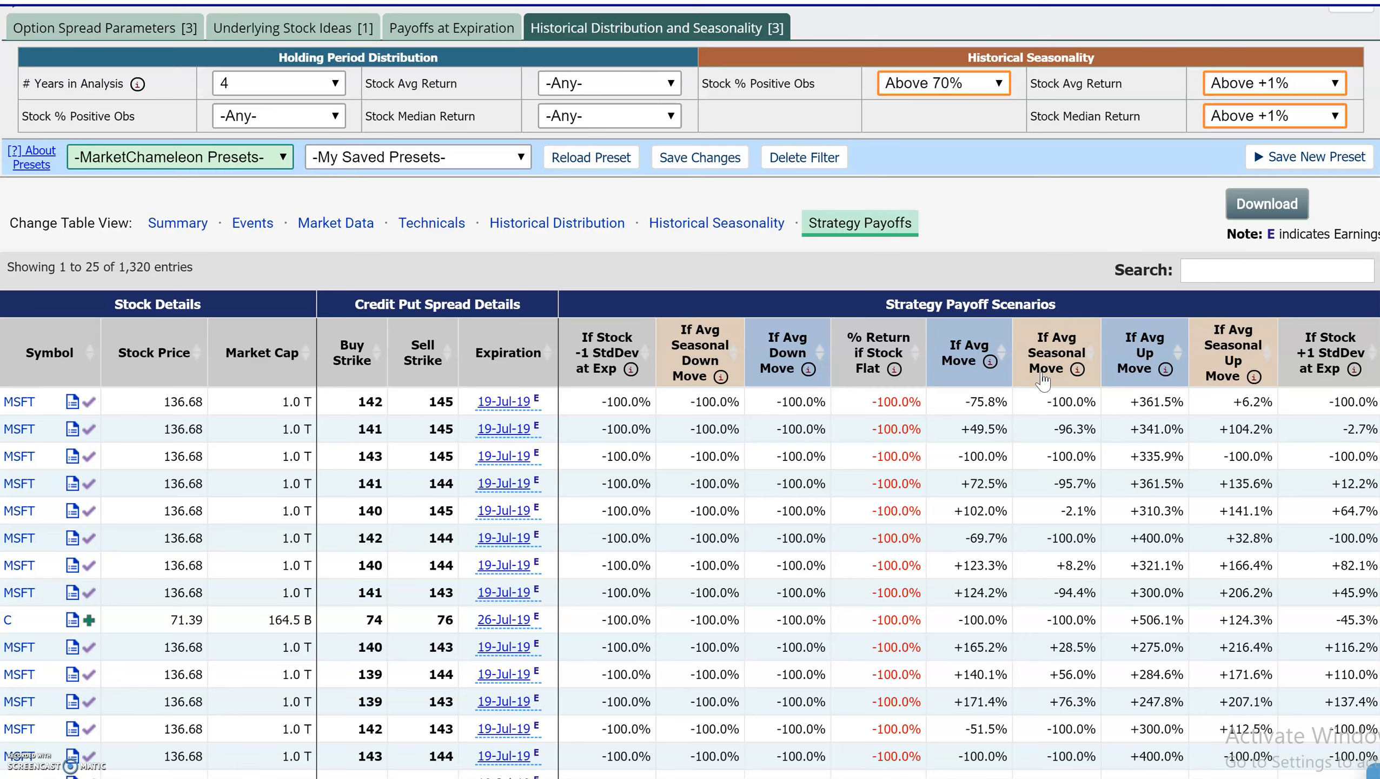
click(1047, 356)
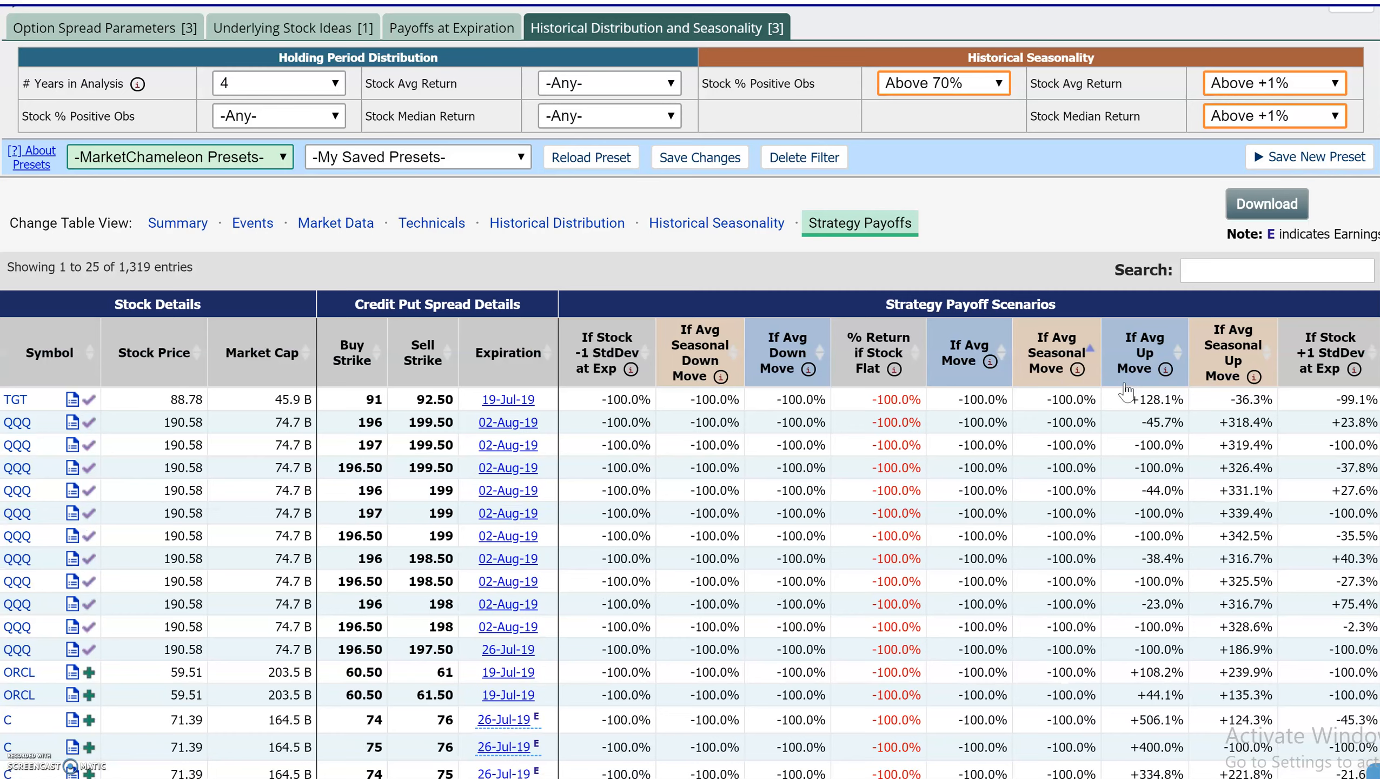
Compare the first TGT spread's stock price and strikes with its payoff under the average seasonal move.
drag(1099, 402, 1045, 402)
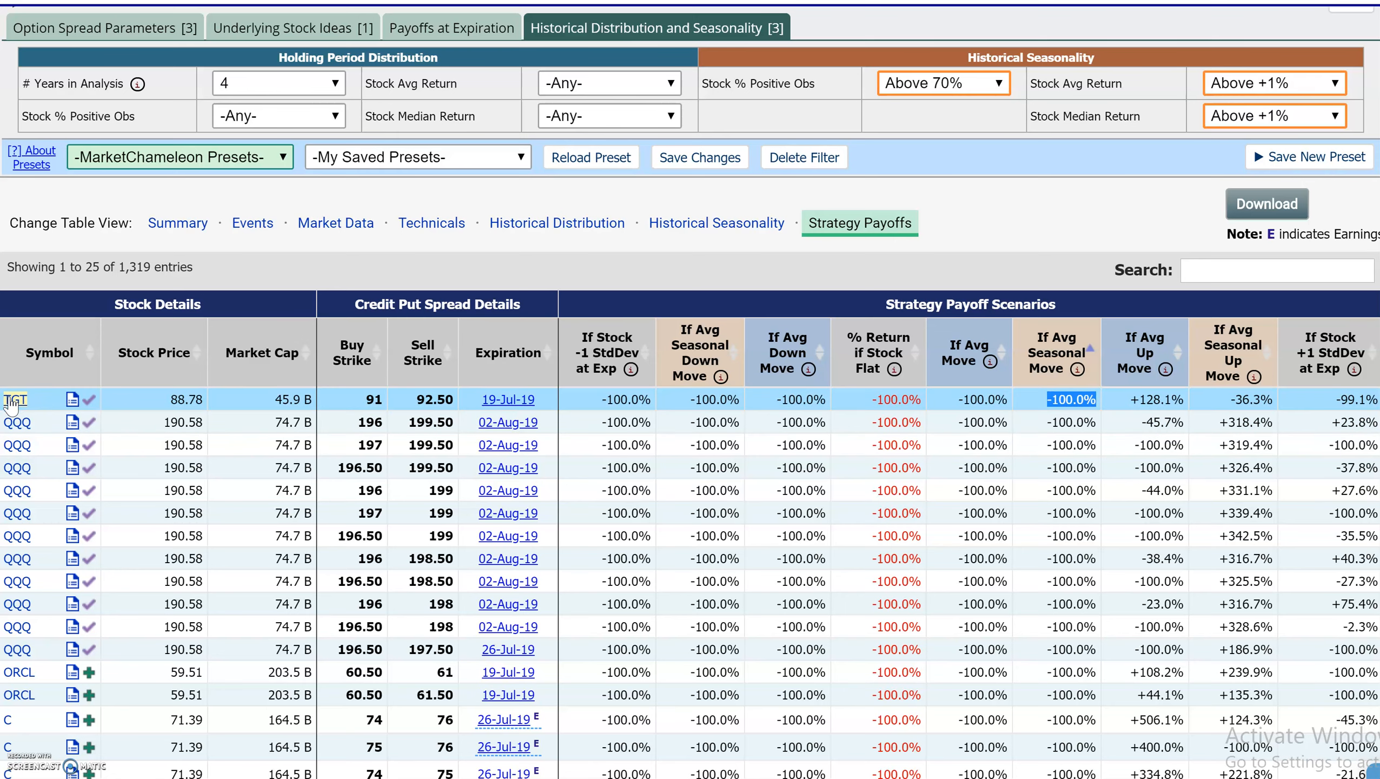
drag(205, 400, 165, 408)
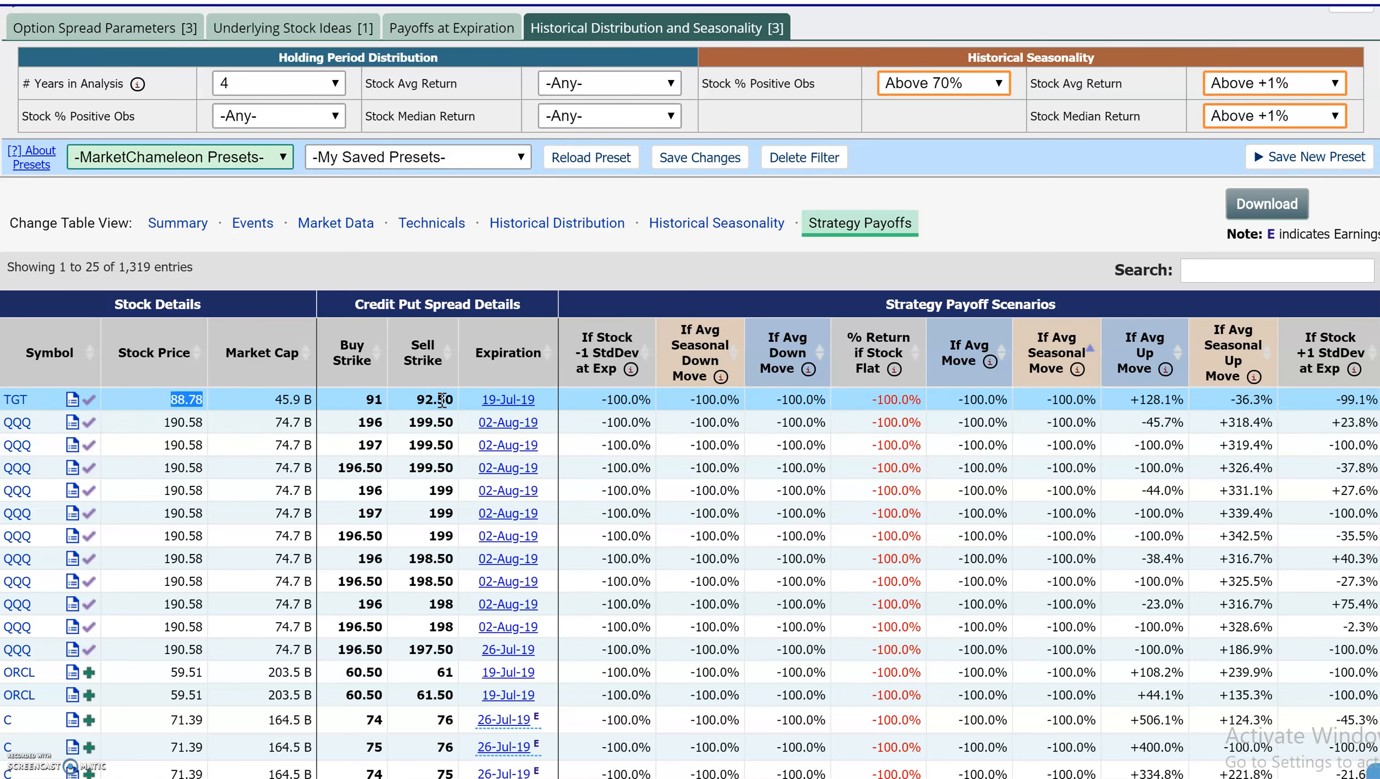
drag(387, 401, 455, 403)
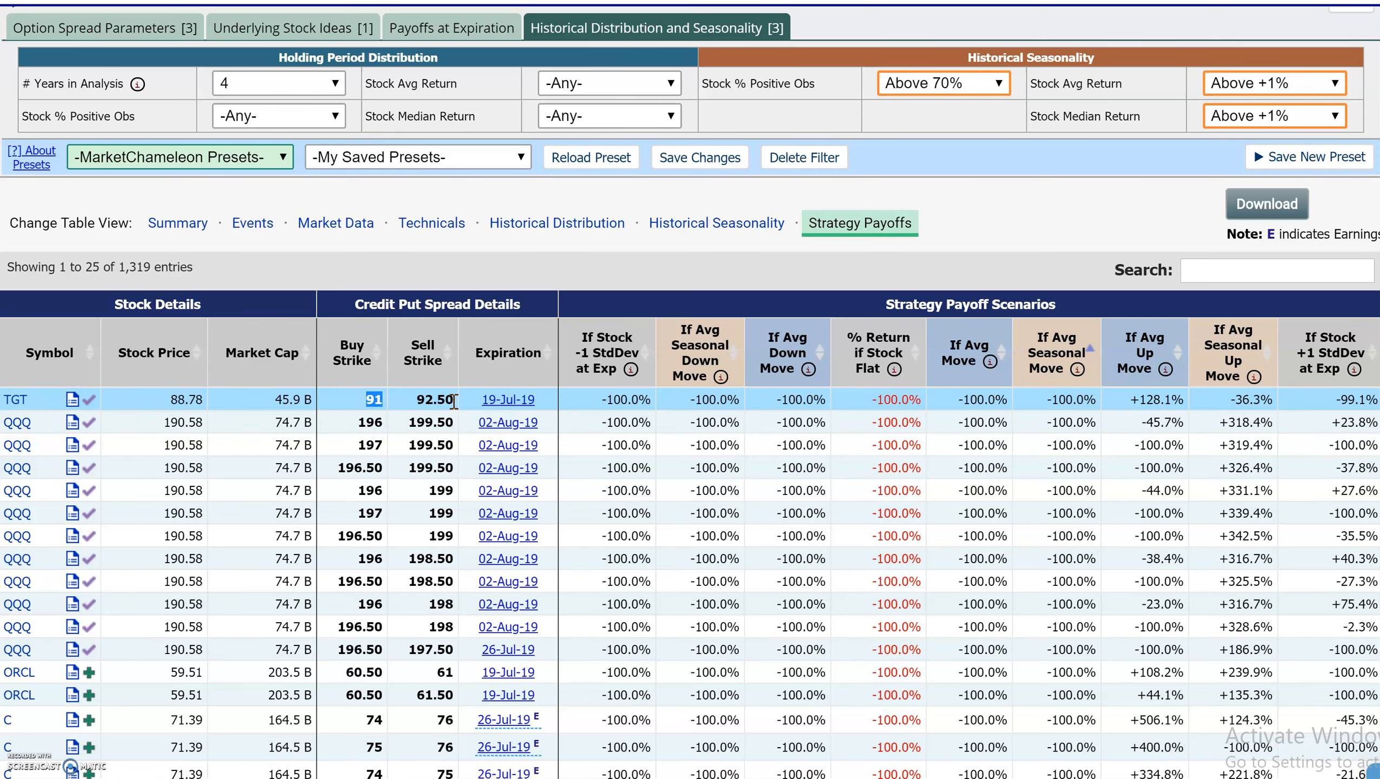
double_click(382, 404)
drag(1107, 402, 1050, 403)
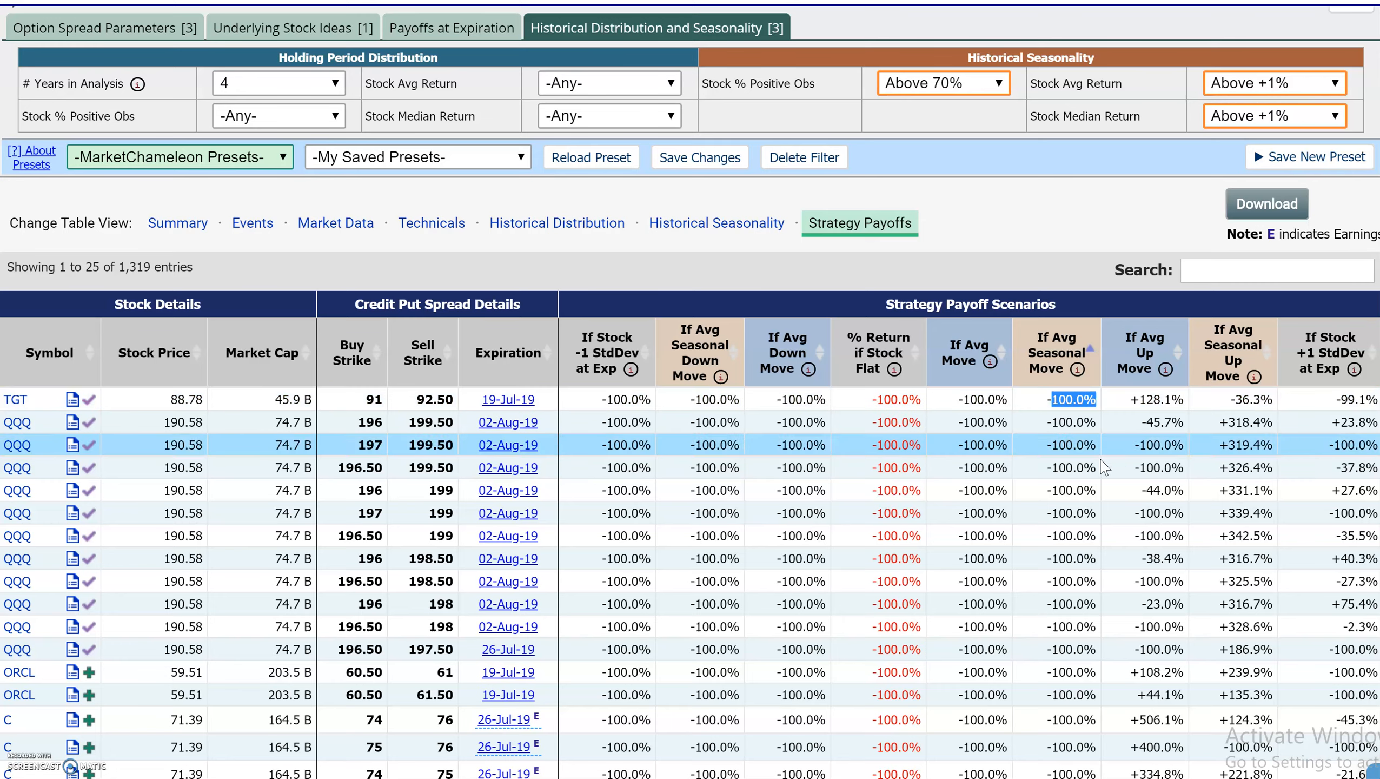
Sort the spreads by If Avg Seasonal Move from highest to lowest and check the top QQQ spread's strikes, stock price and payoff.
click(1063, 354)
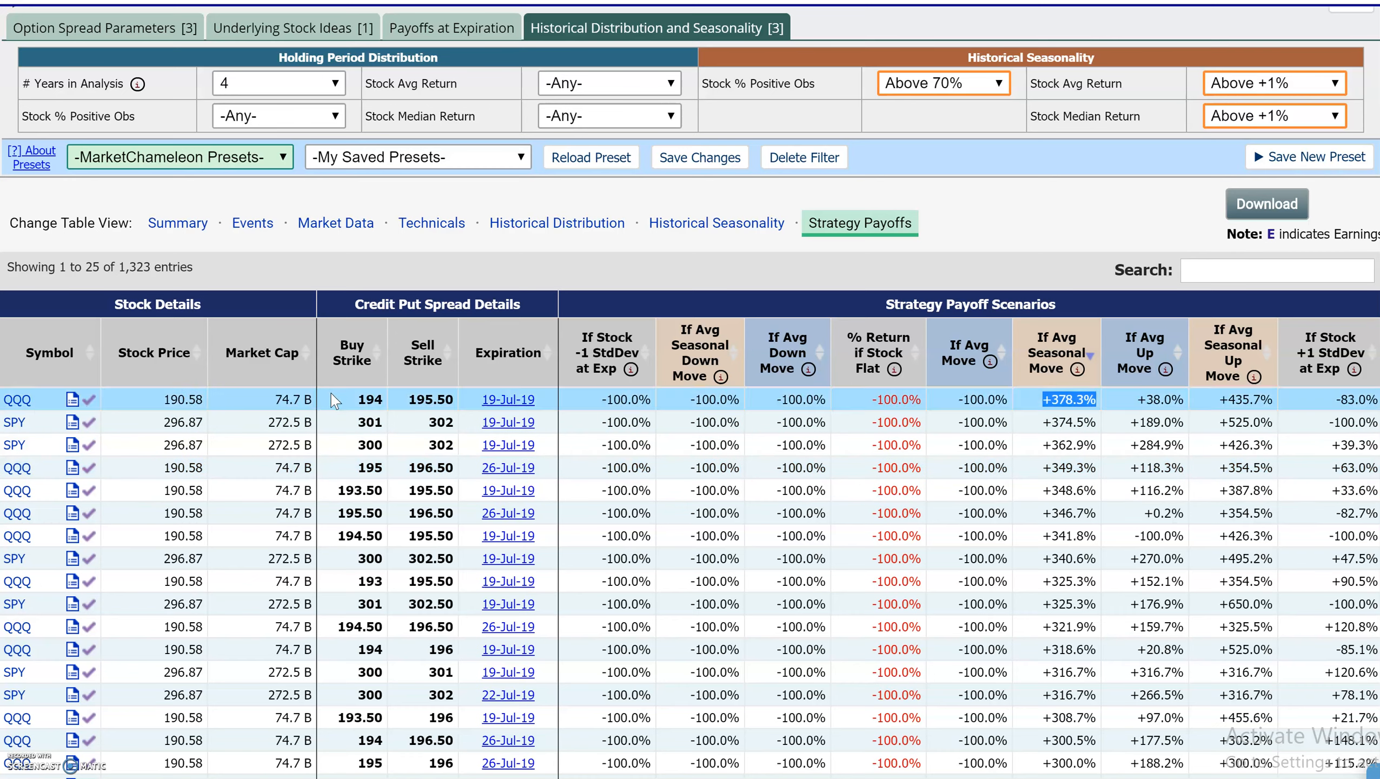
drag(389, 404, 354, 406)
drag(468, 405, 353, 409)
drag(207, 406, 166, 405)
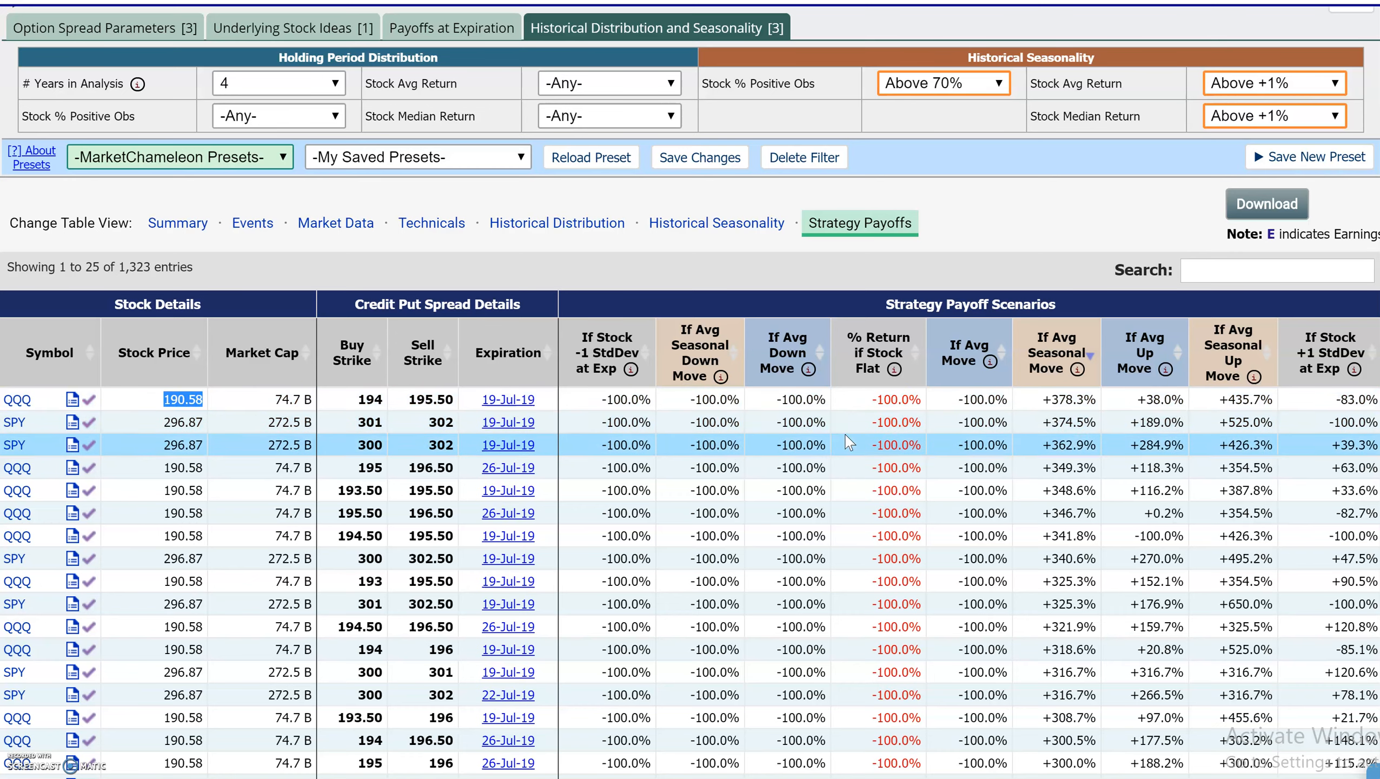
drag(1086, 401, 1038, 451)
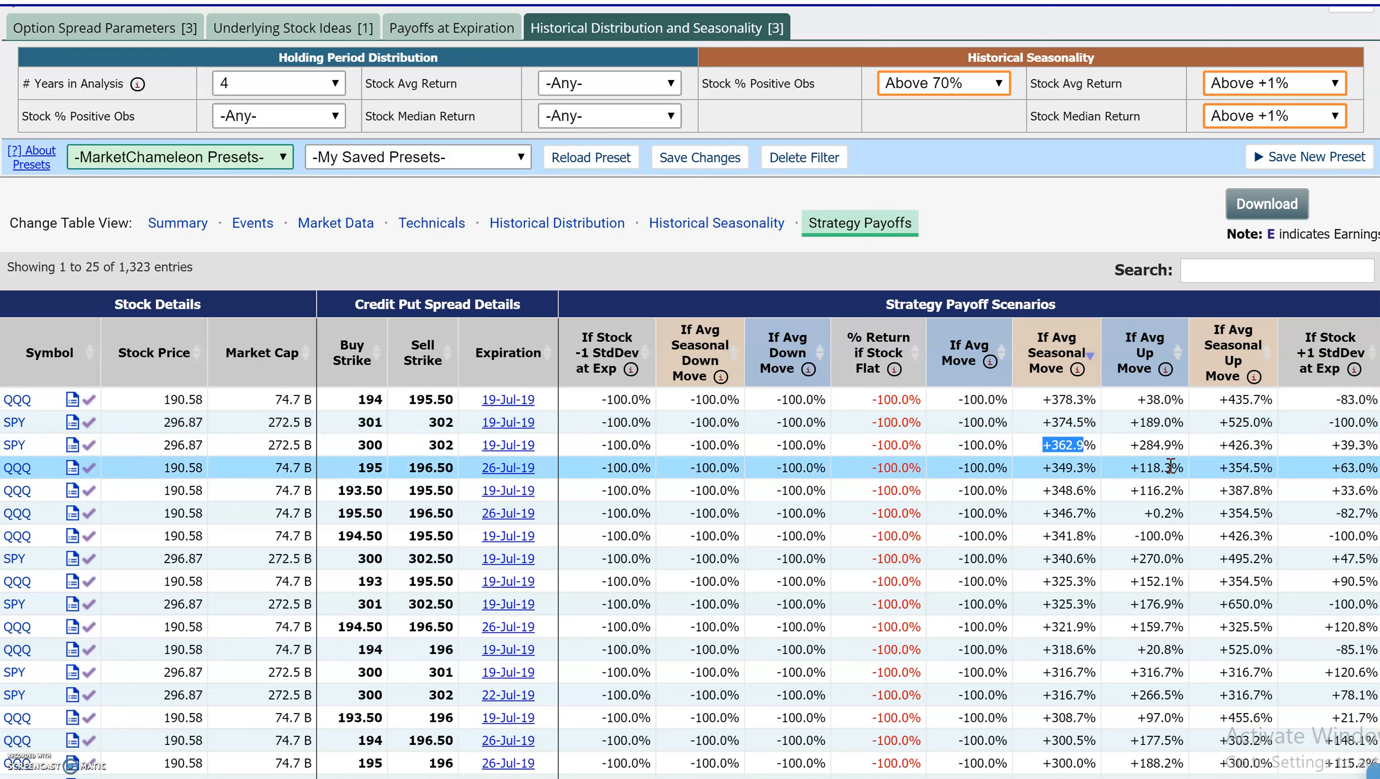
click(1178, 444)
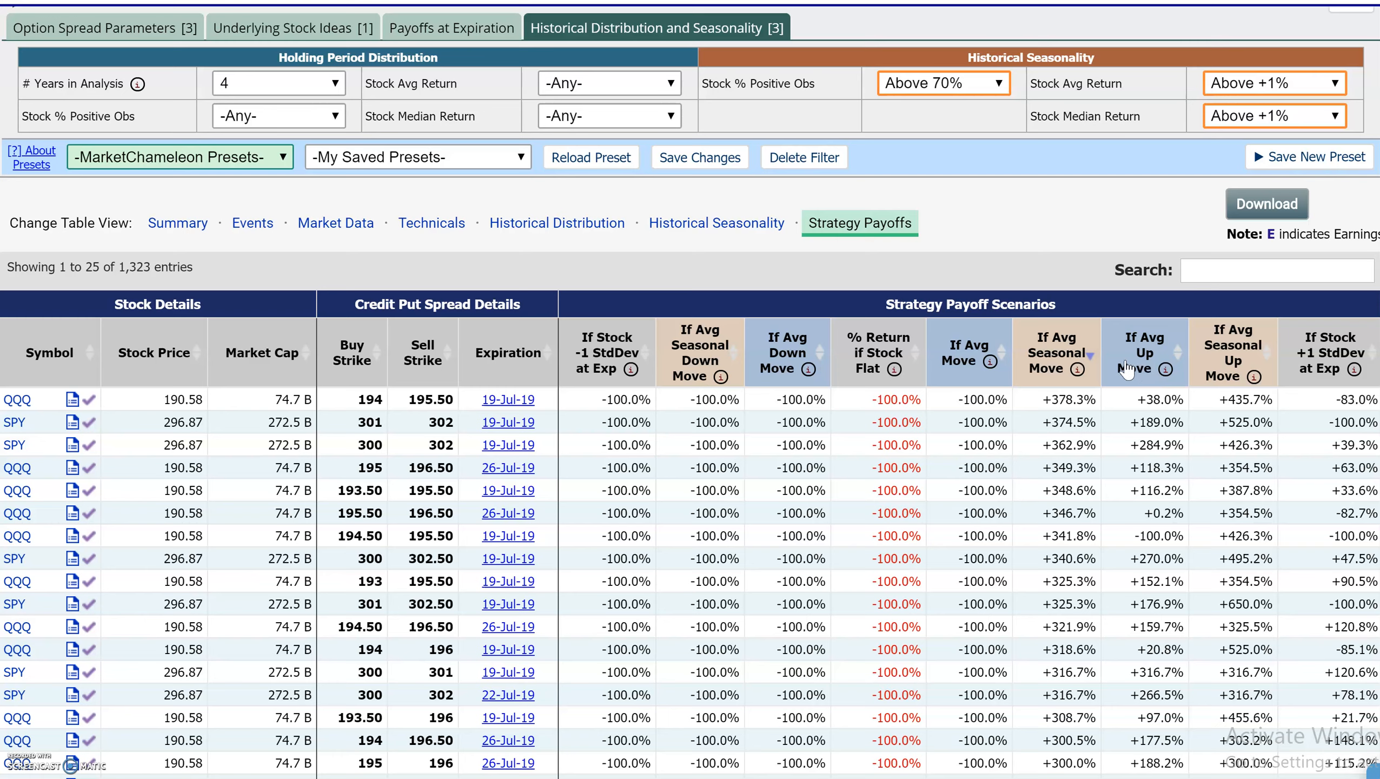
Set the Payoffs at Expiration filter for If Avg Seasonal Up Move to Above +25%.
click(463, 28)
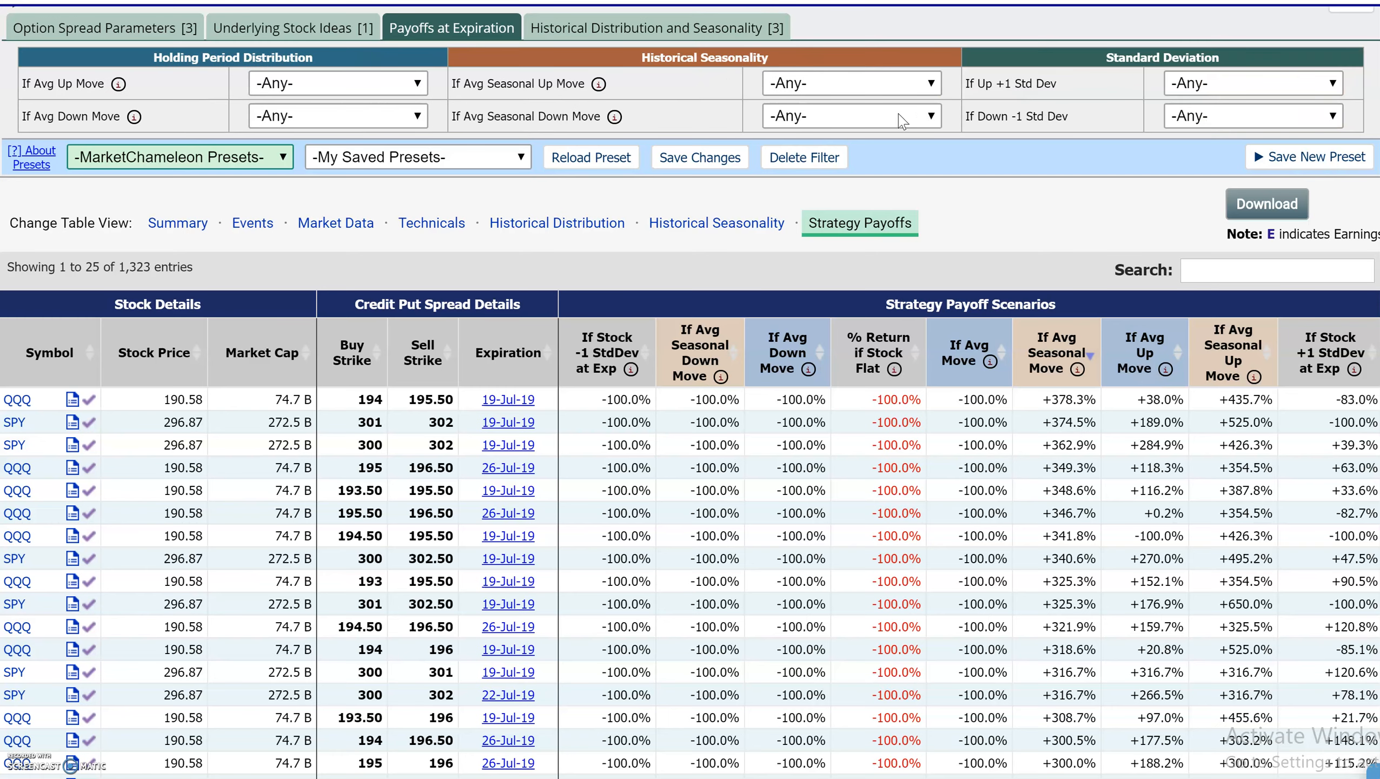
drag(565, 84, 471, 84)
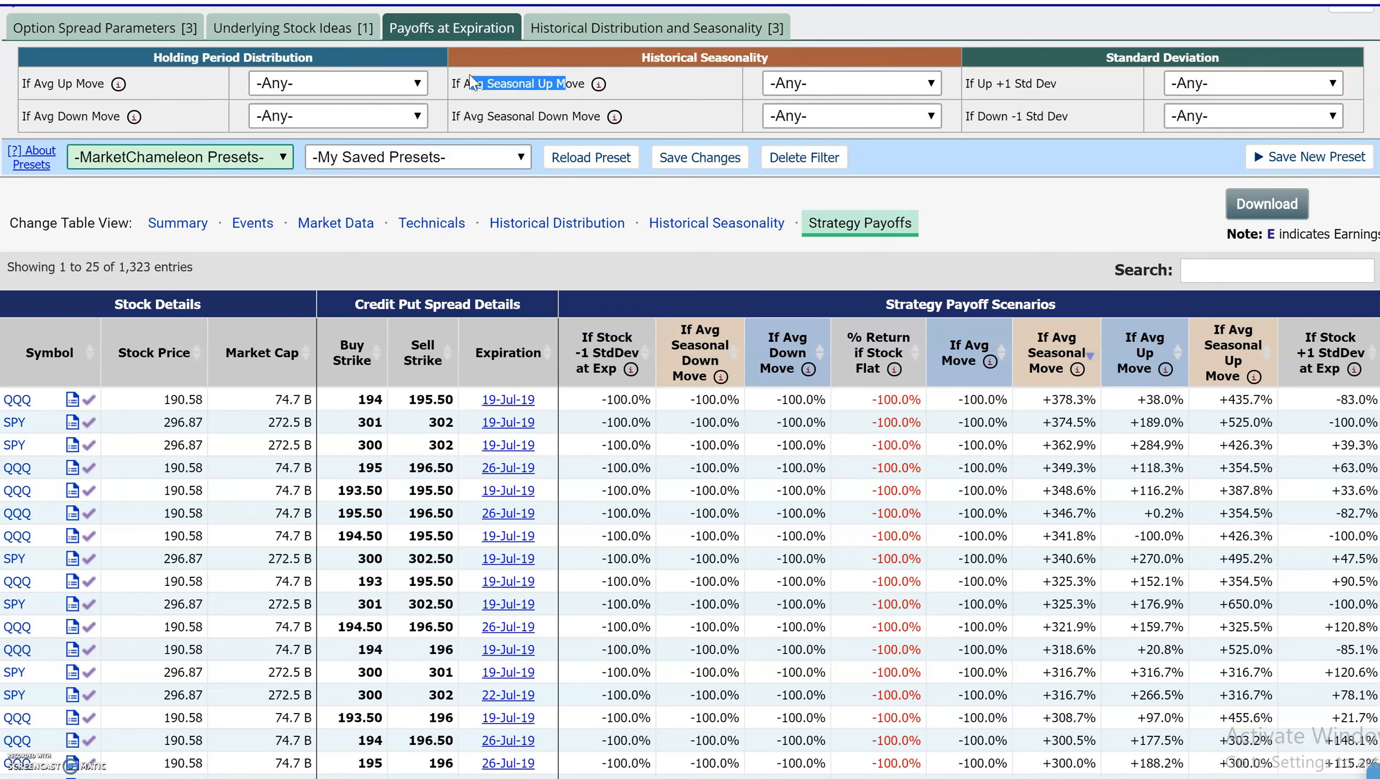
click(937, 89)
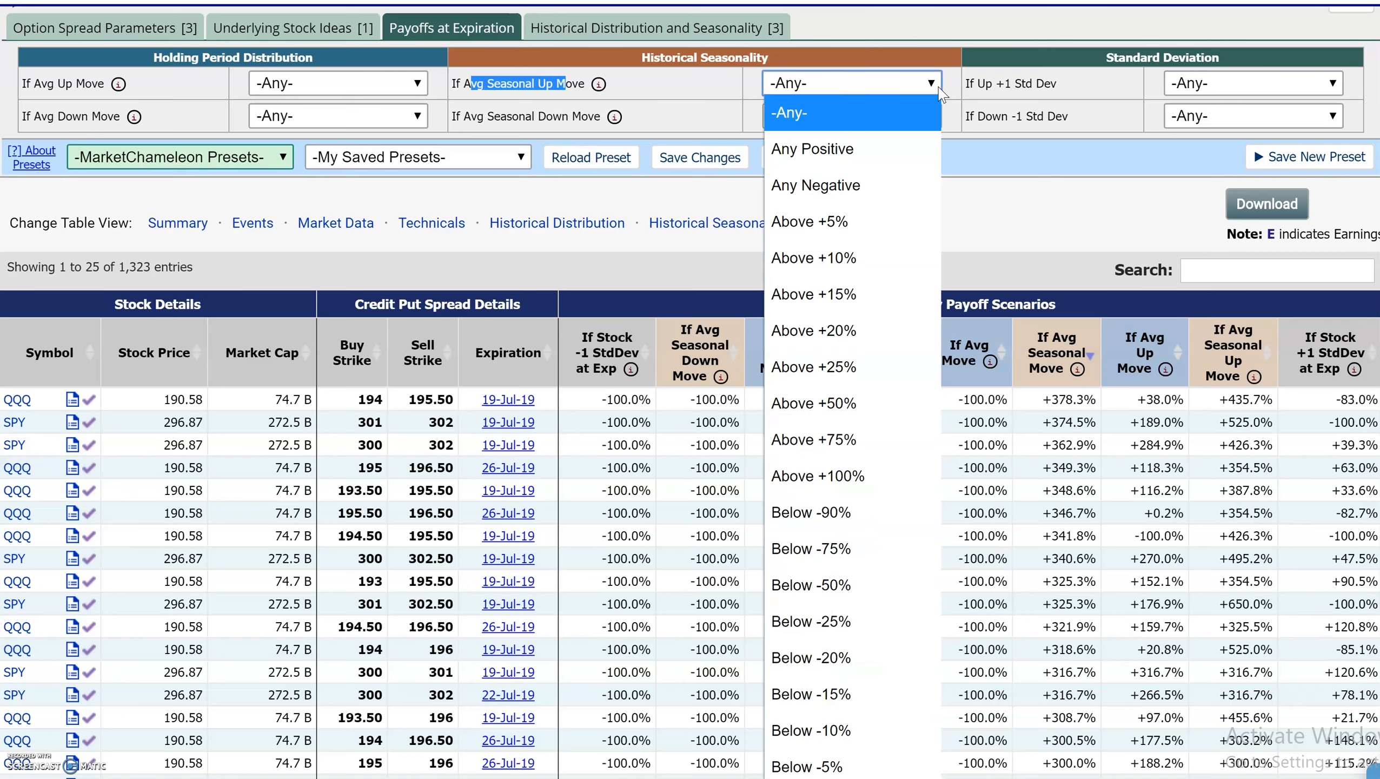
click(927, 382)
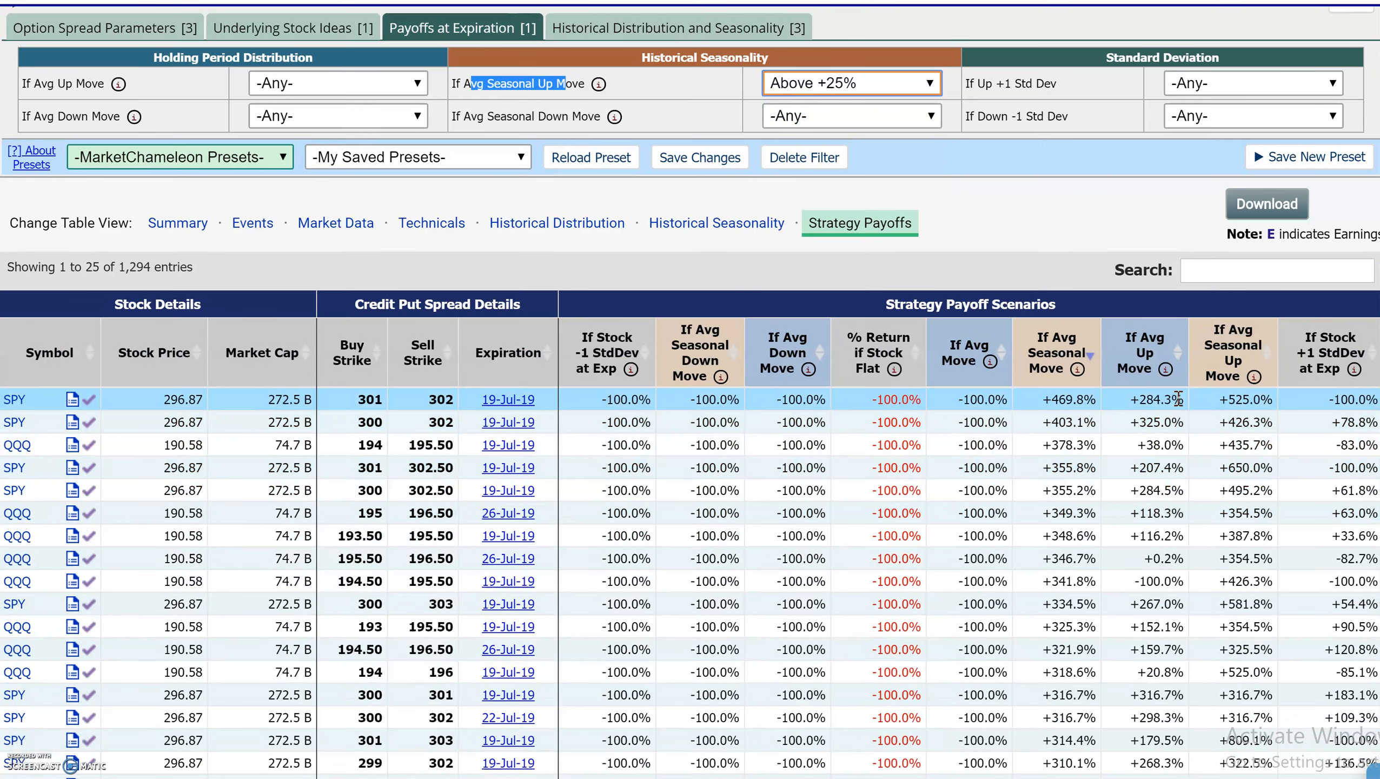
Look through the filtered payoffs, then sort the spreads by If Avg Up Move from highest to lowest and review them.
drag(1172, 401, 1130, 400)
drag(1197, 490, 1160, 513)
scroll(1180, 600, down, 4)
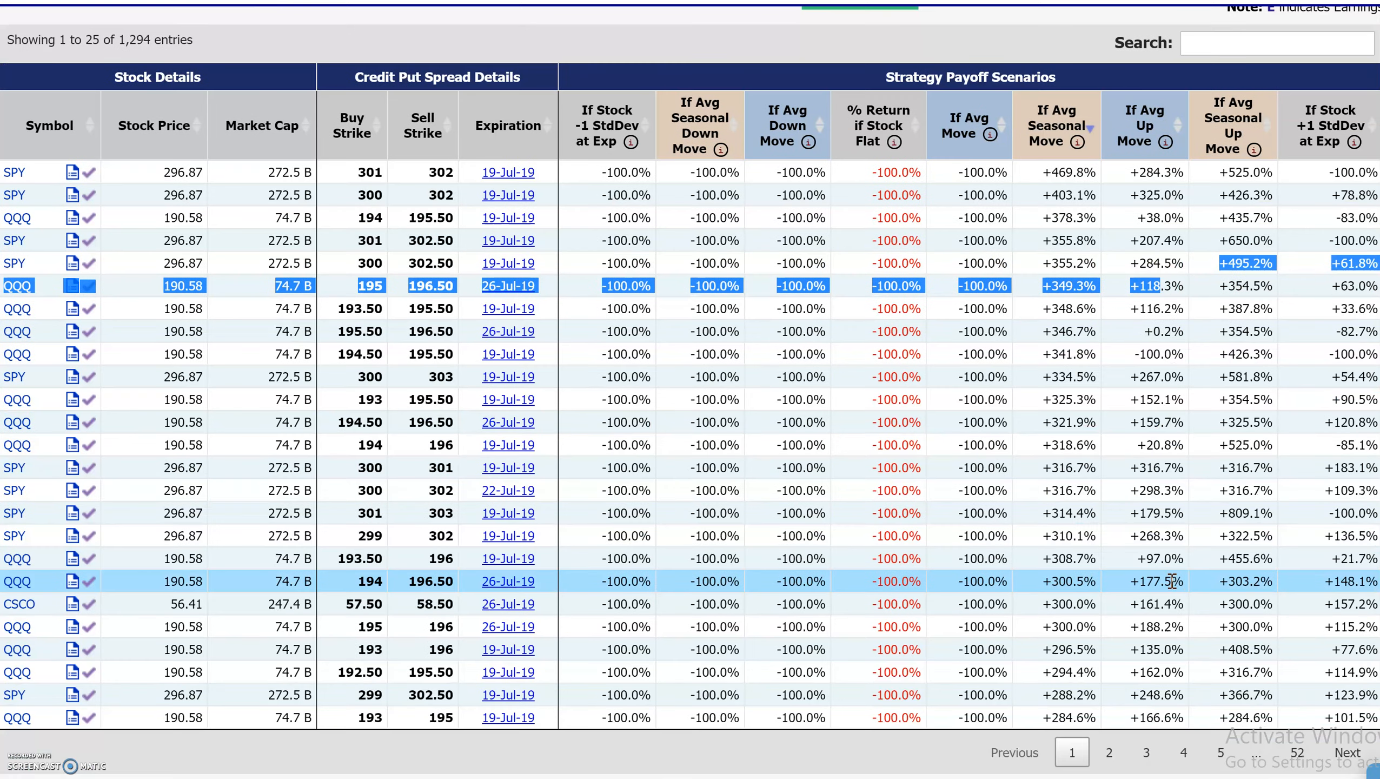
scroll(1181, 546, up, 4)
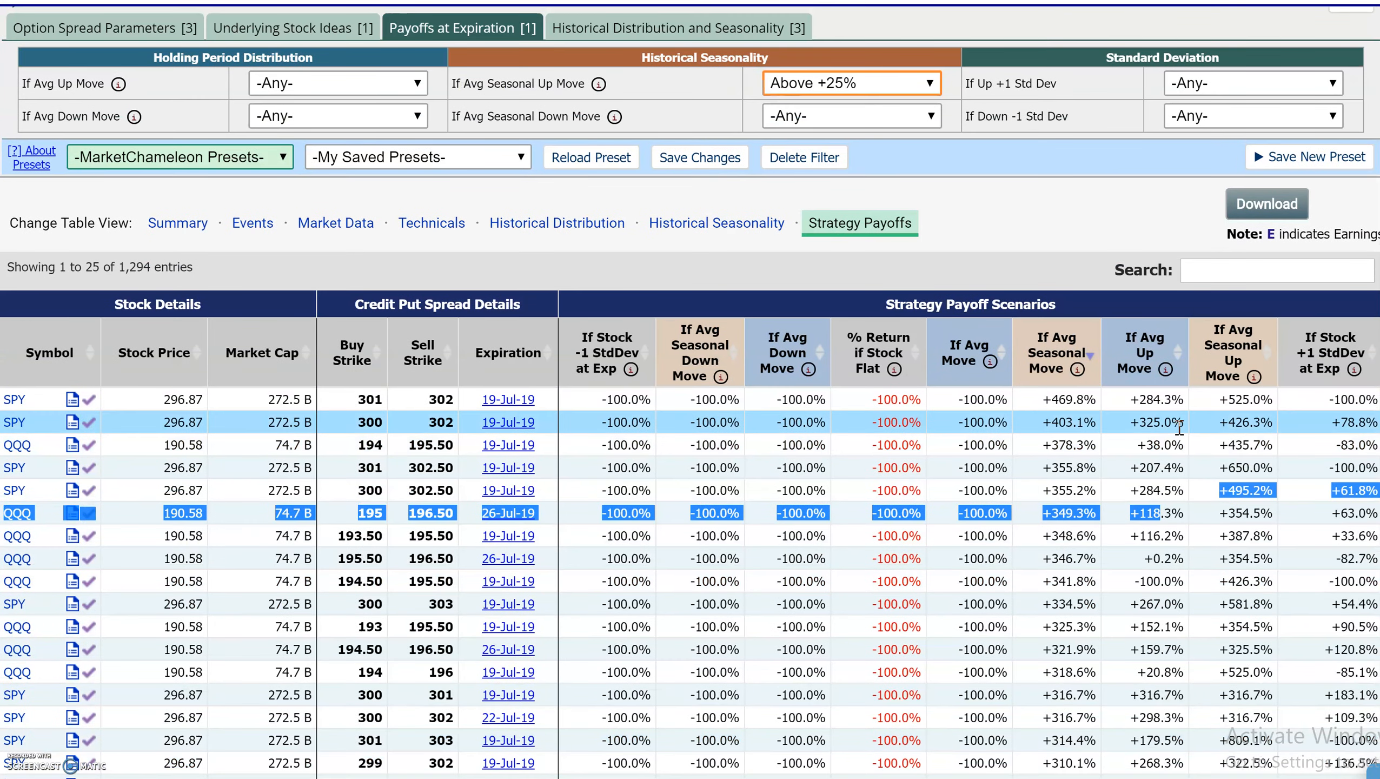
click(1149, 354)
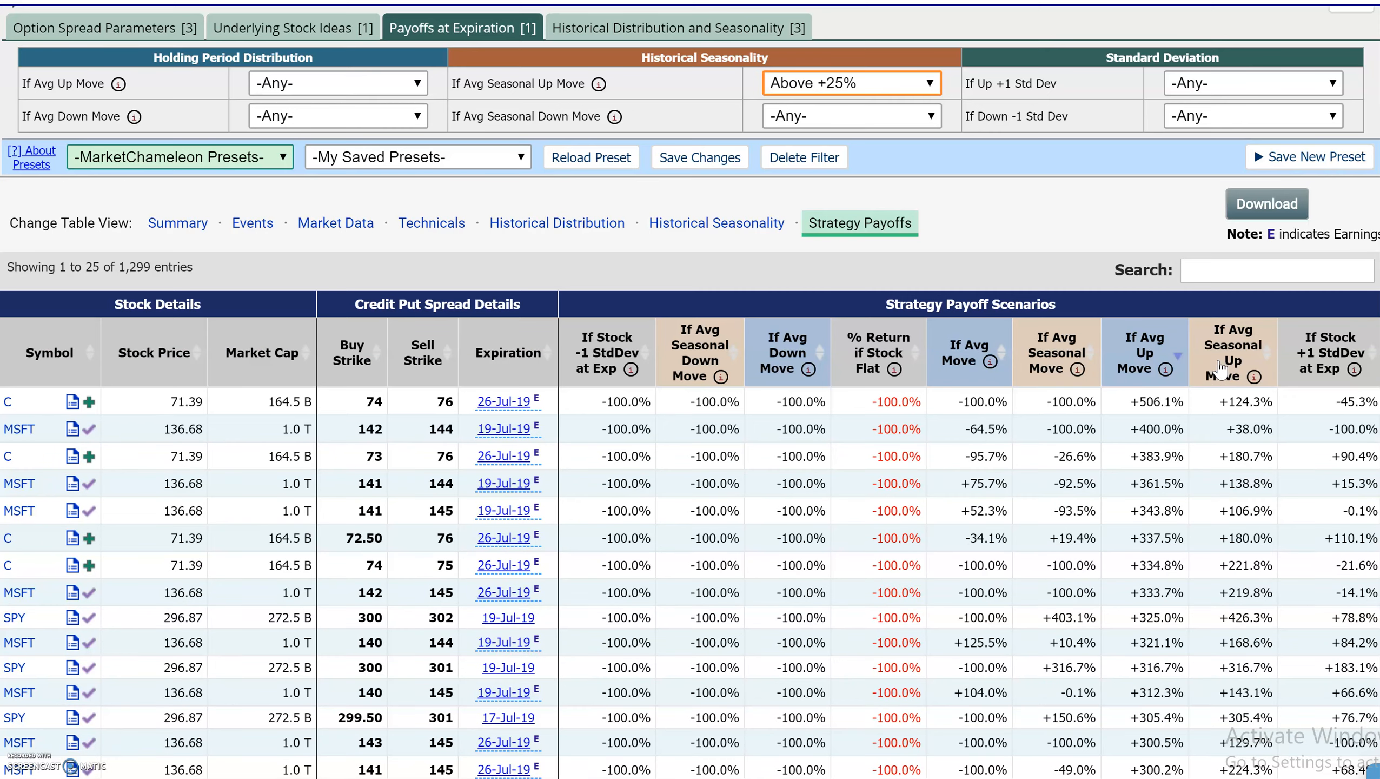
scroll(1295, 649, down, 6)
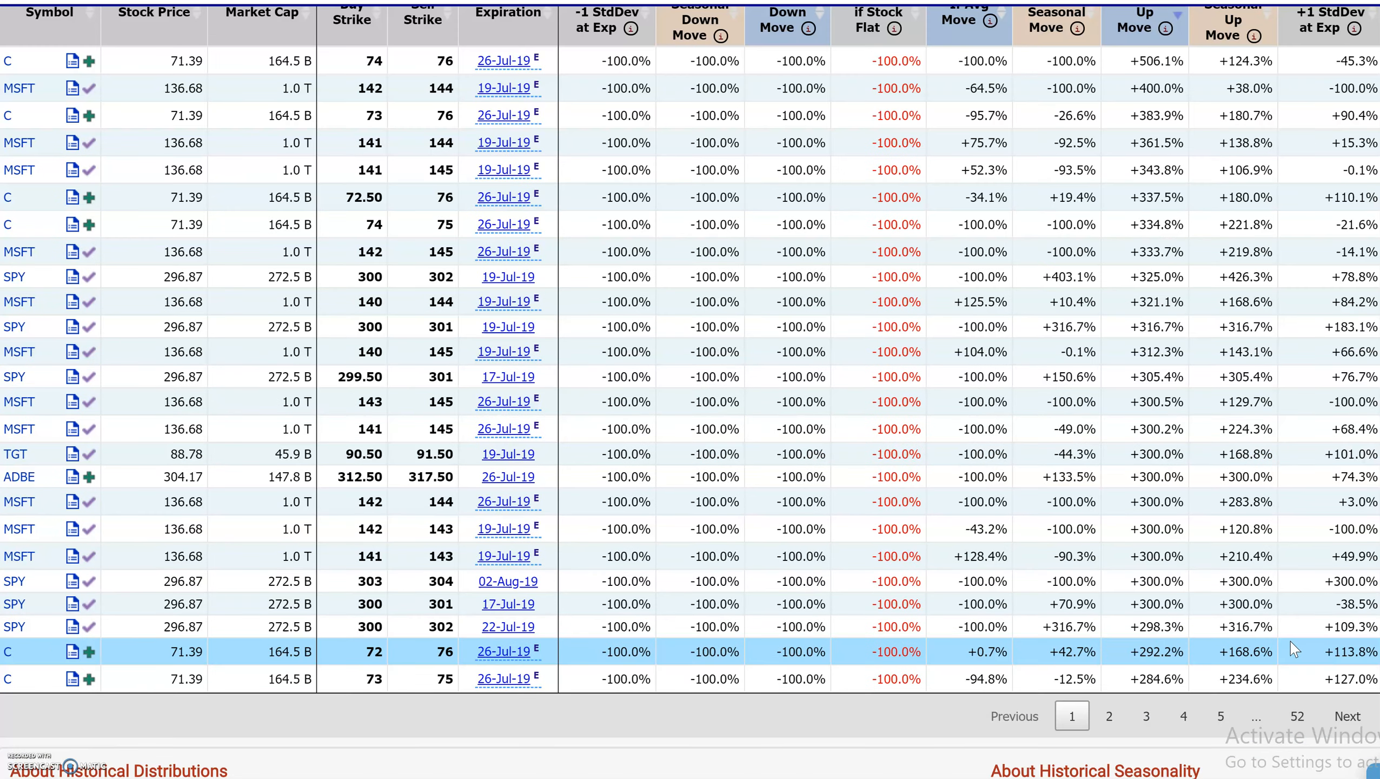